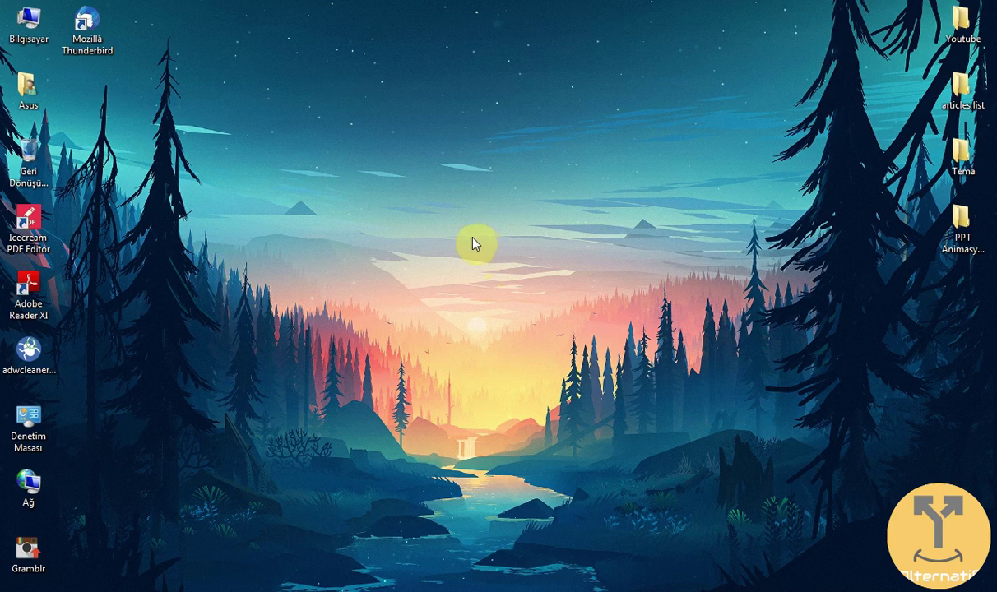
- Examine the entries in the desktop's context menu
right_click(435, 189)
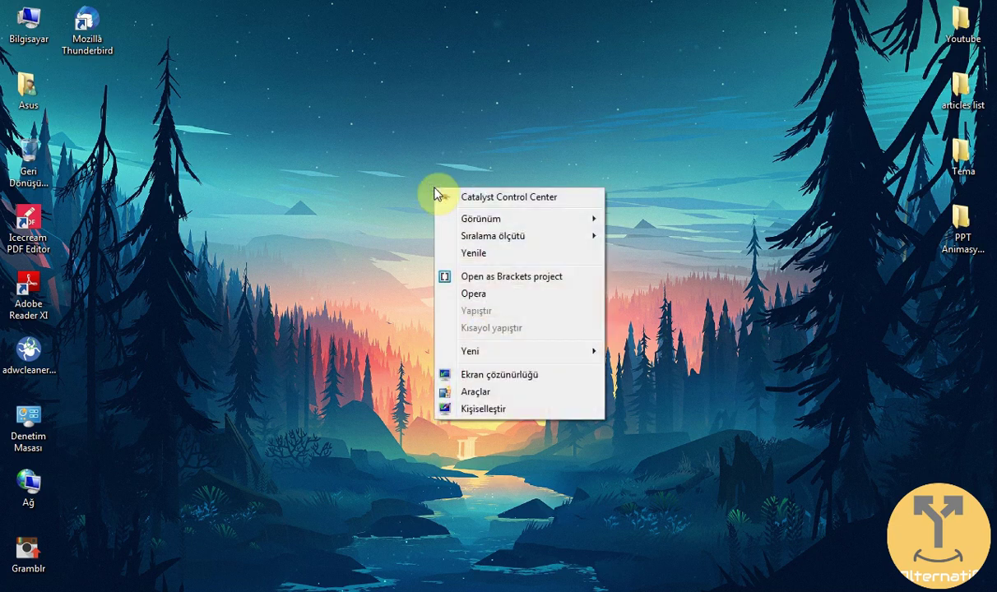
click(328, 125)
right_click(328, 125)
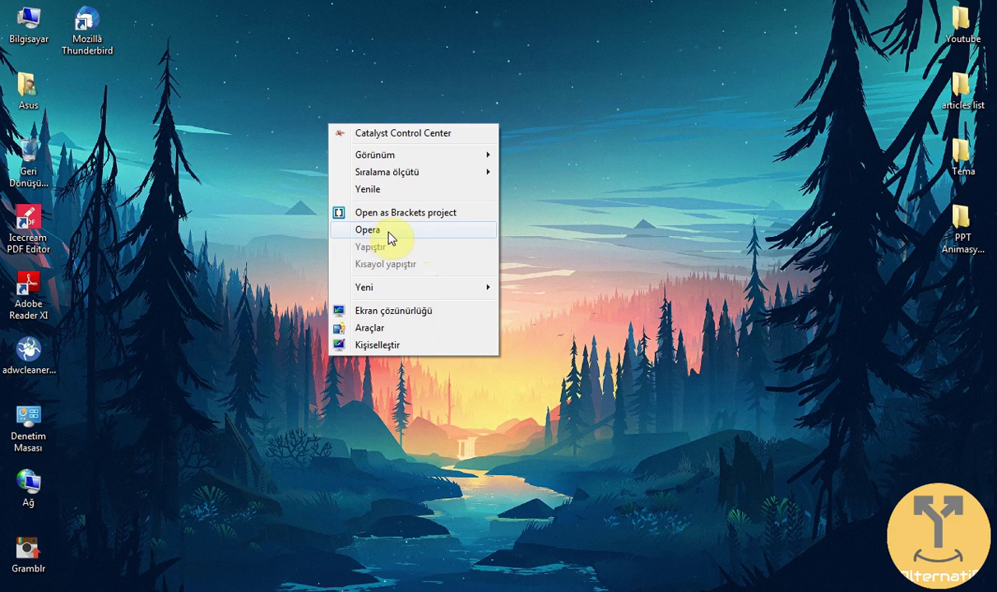
click(535, 258)
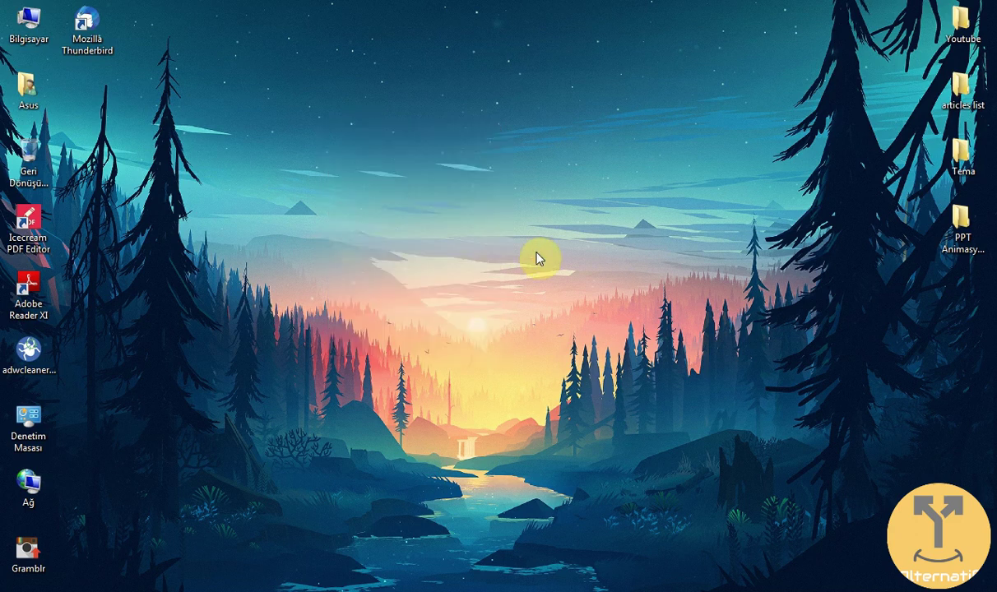
- Launch the Registry Editor by running regedit from the Run (Çalıştır) dialog
click(20, 590)
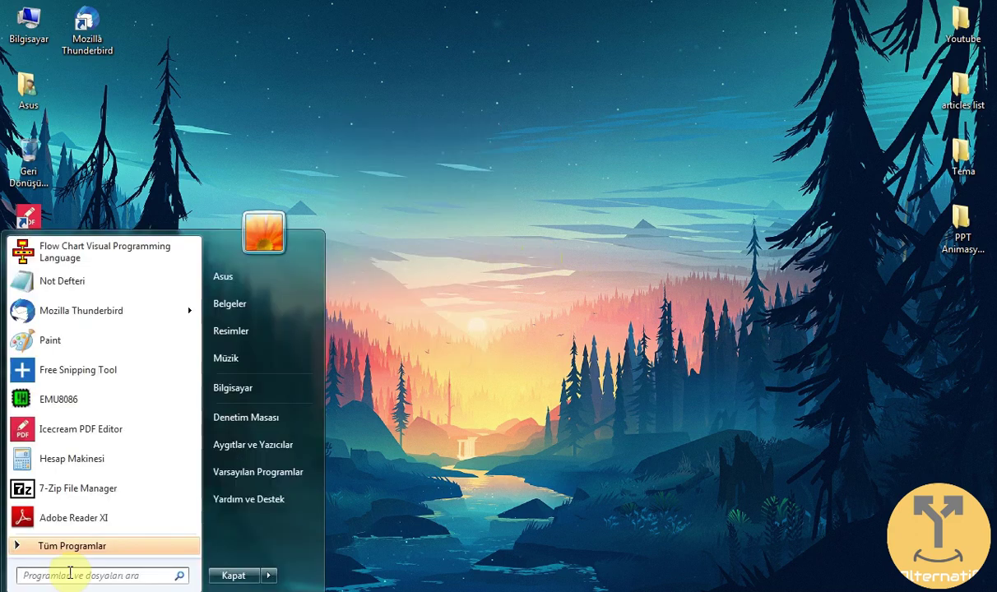
text(çal)
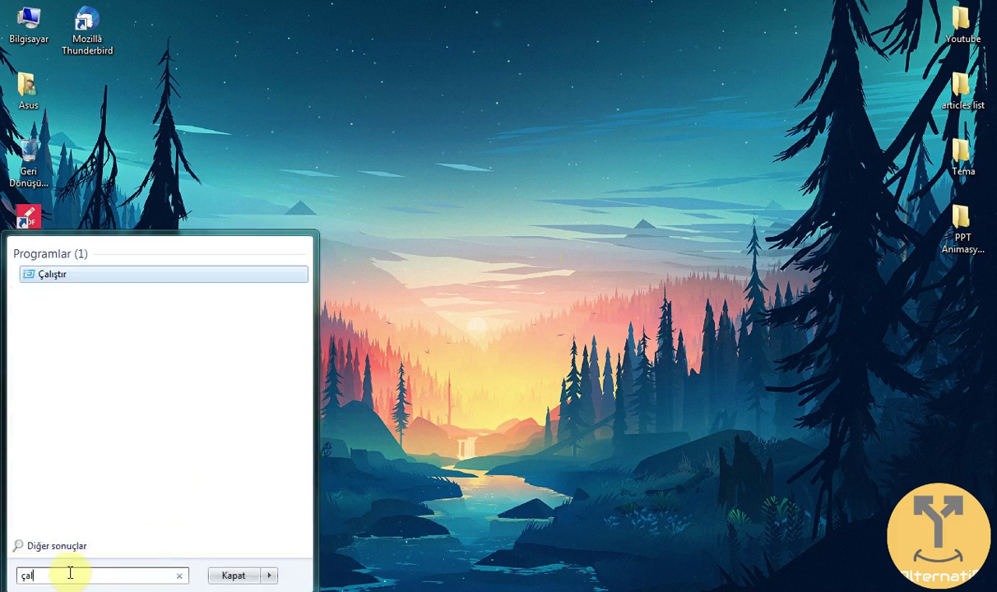
key(Return)
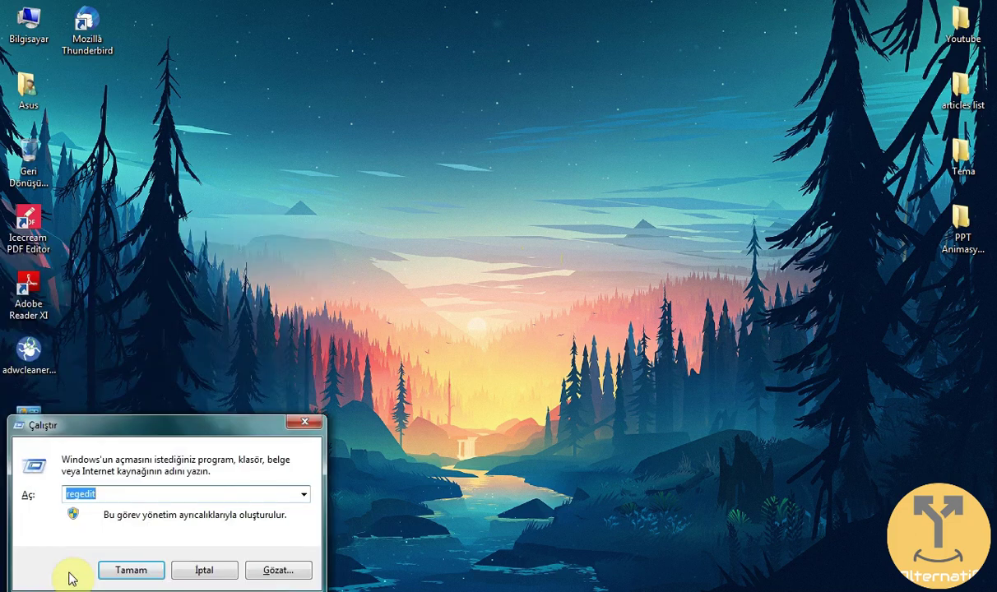
key(End)
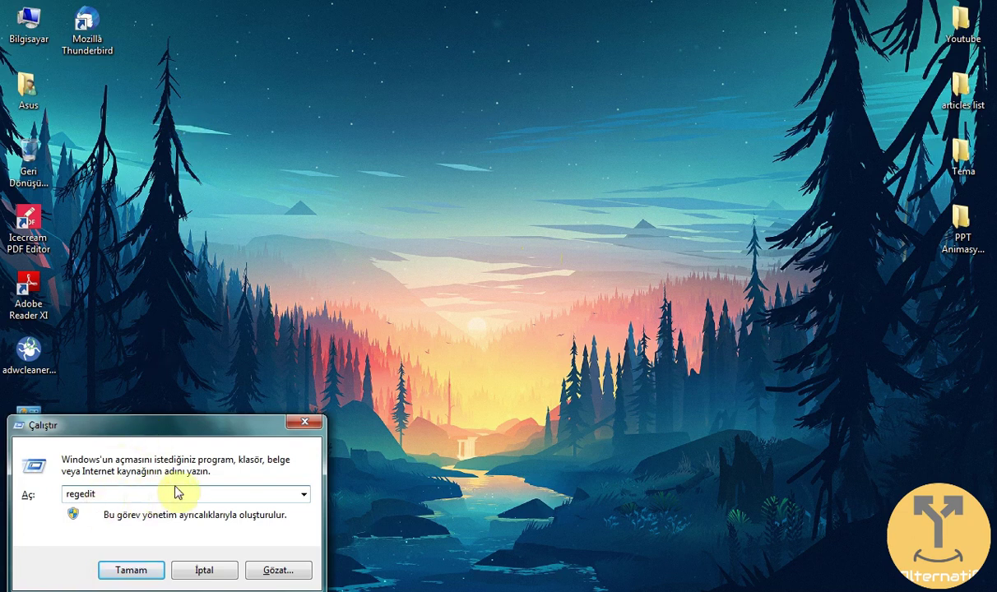
click(135, 568)
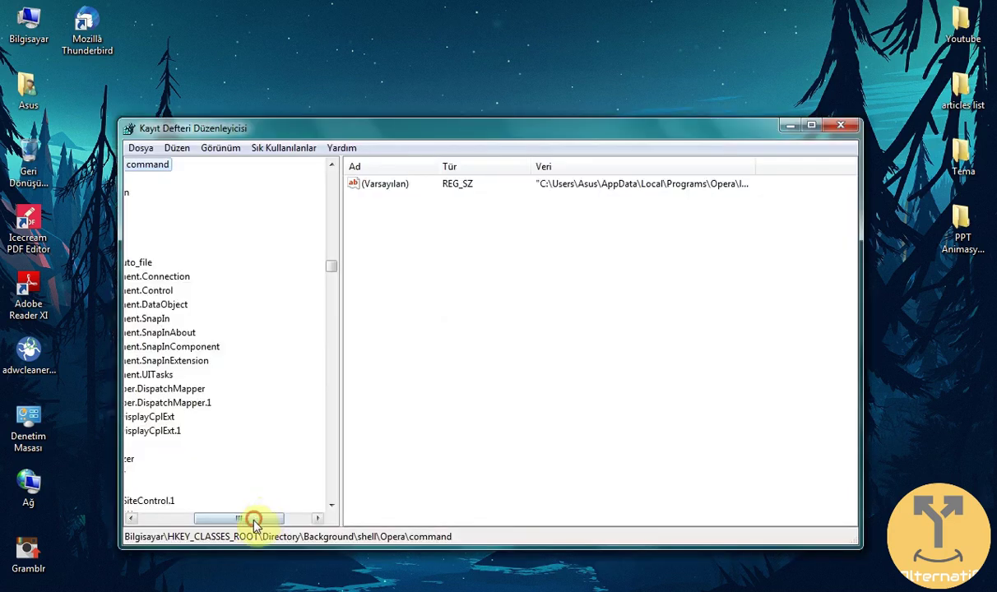
- Return to the beginning of the registry tree, collapse HKEY_CLASSES_ROOT and expand it again
drag(252, 518, 194, 518)
drag(333, 255, 334, 173)
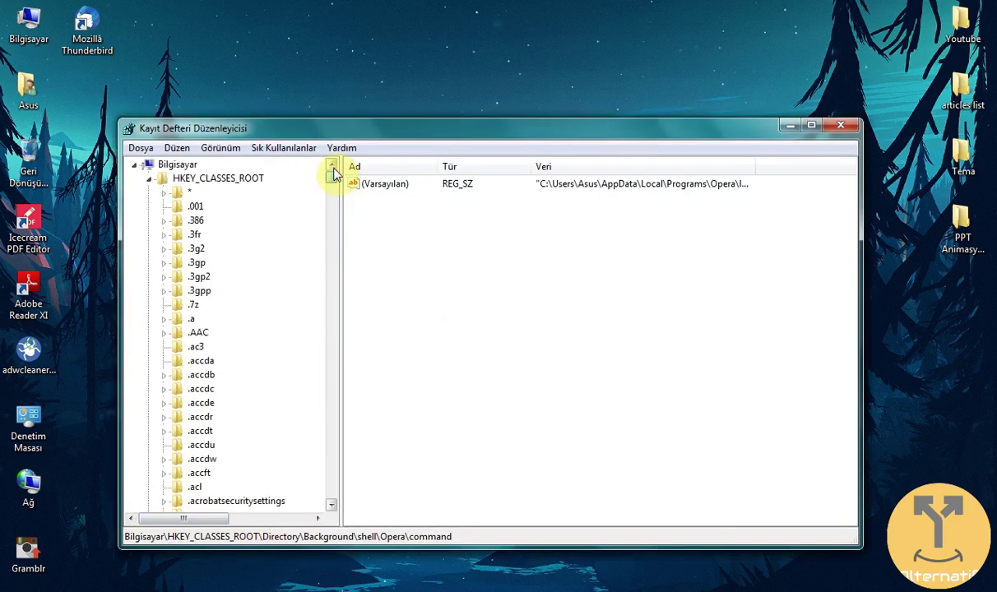
click(151, 179)
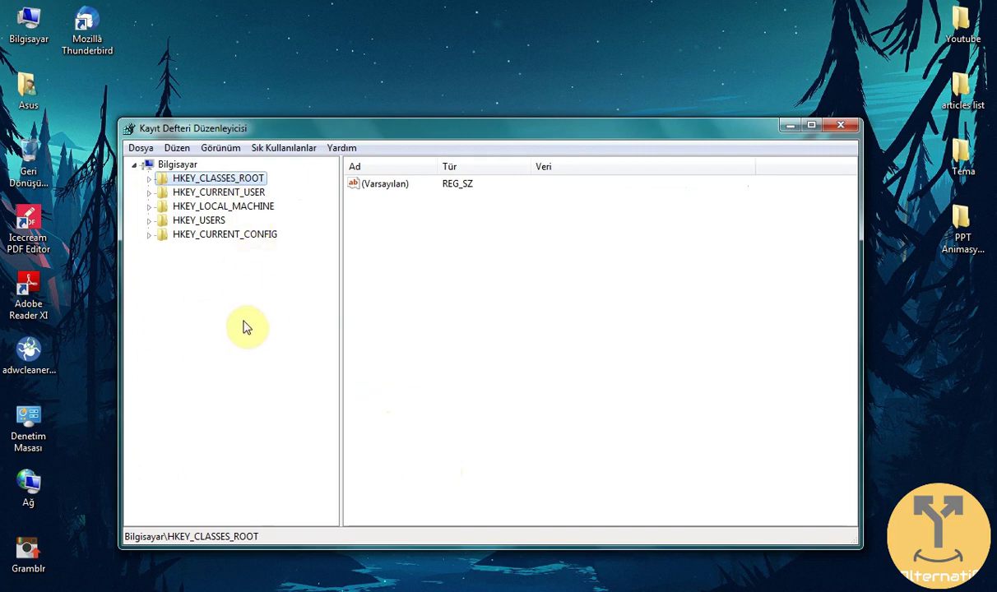
click(148, 179)
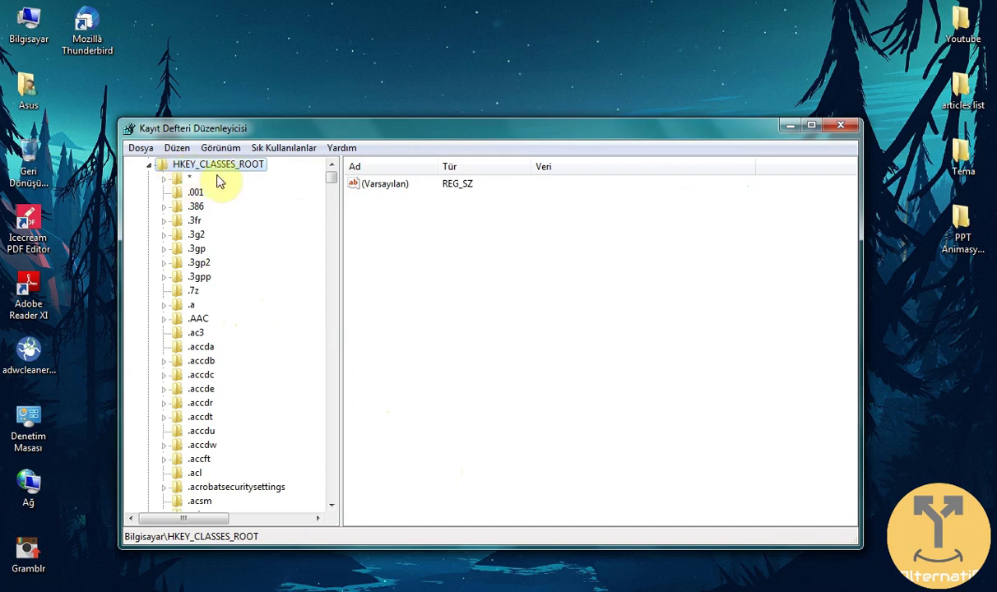
click(149, 165)
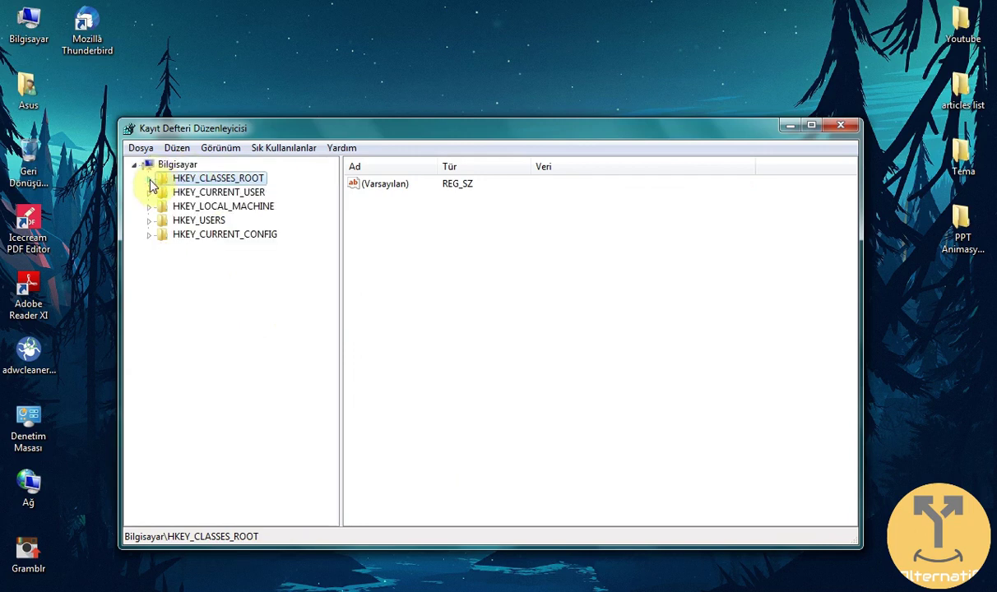
click(149, 178)
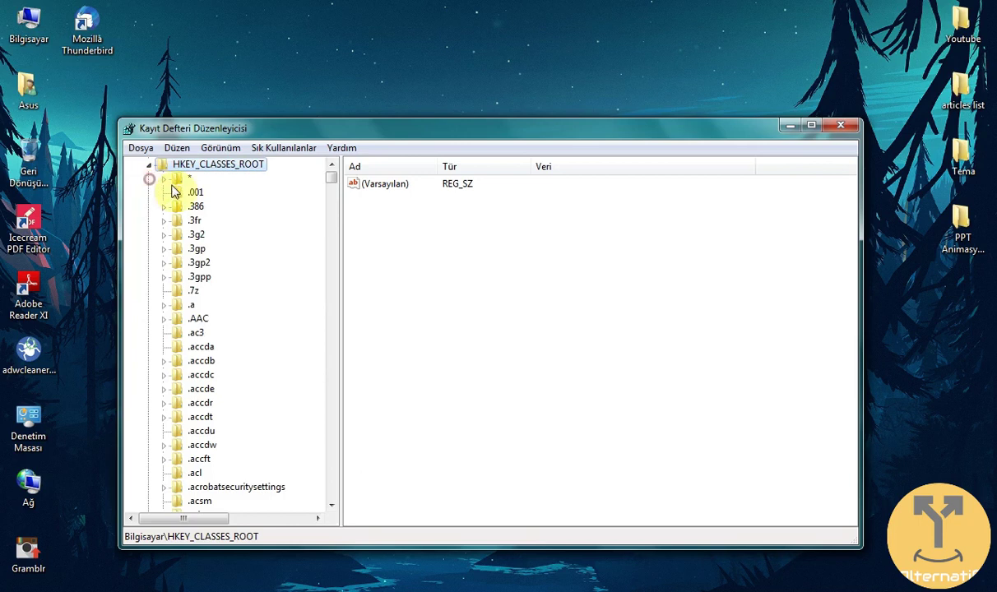
- Find the Directory key within HKEY_CLASSES_ROOT and show its subkeys
click(197, 249)
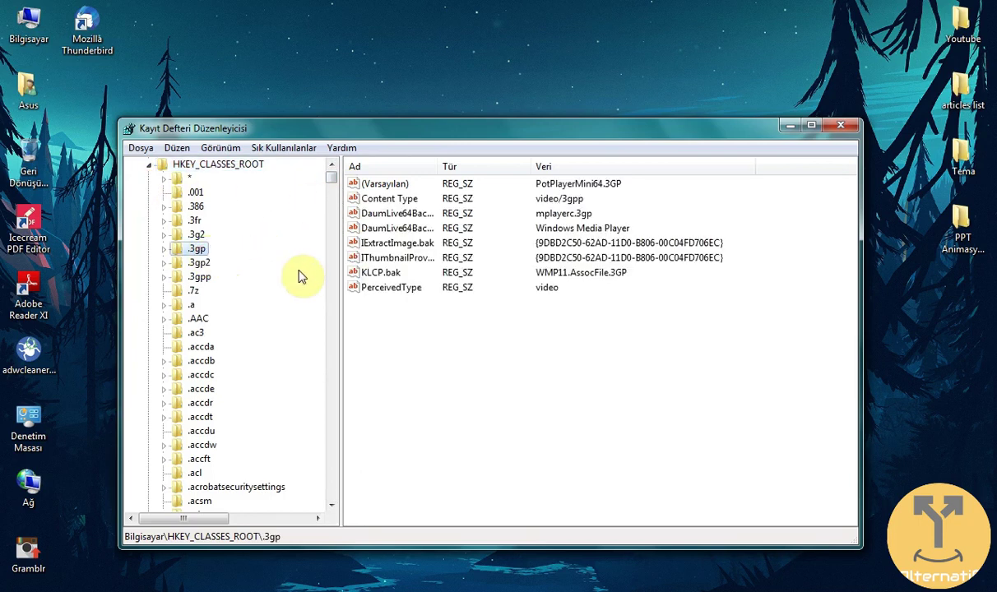
text(dao)
scroll(210, 333, down, 1)
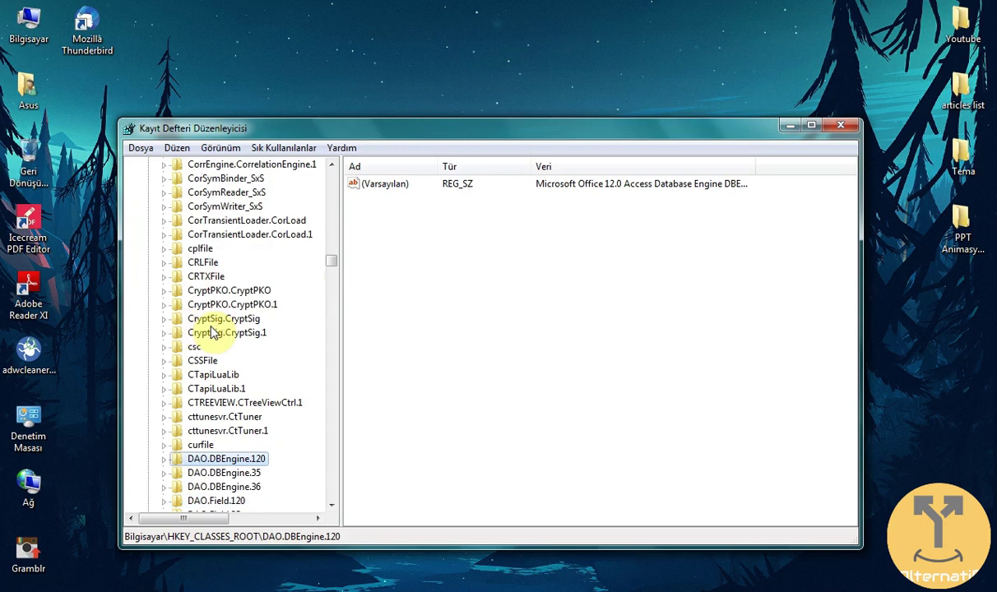
scroll(212, 332, down, 10)
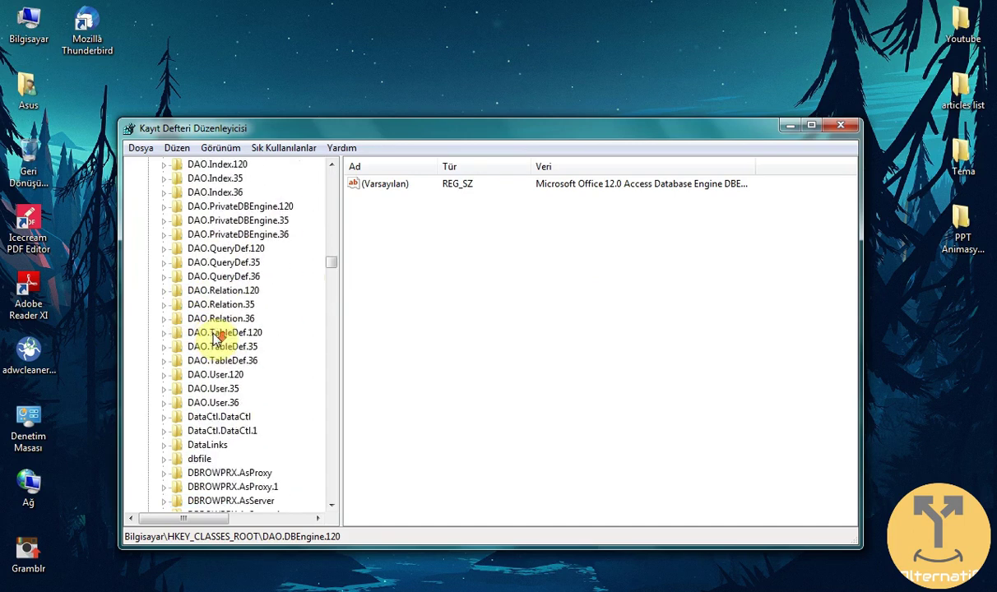
scroll(212, 335, down, 2)
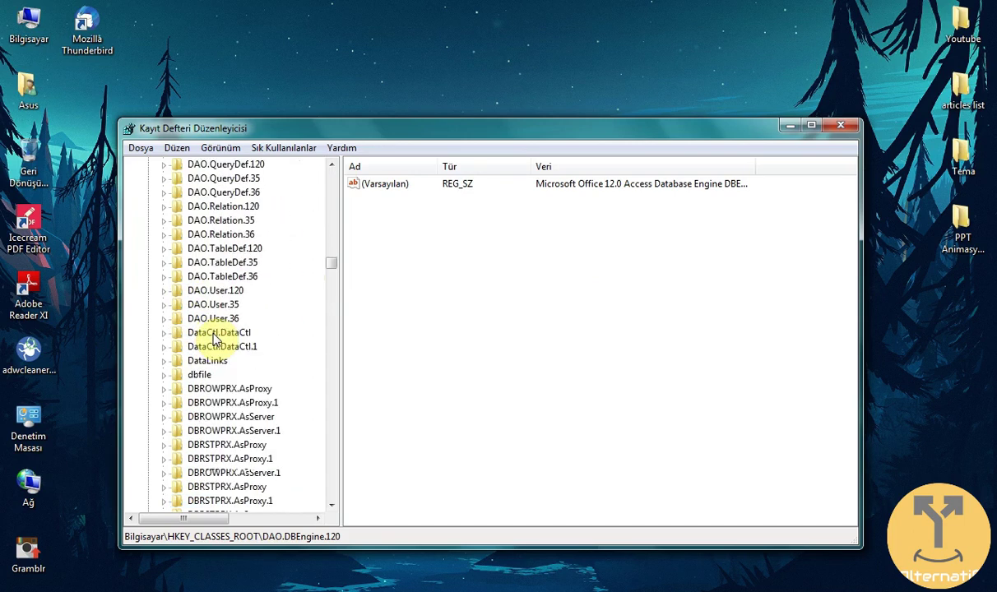
scroll(212, 337, down, 13)
click(193, 403)
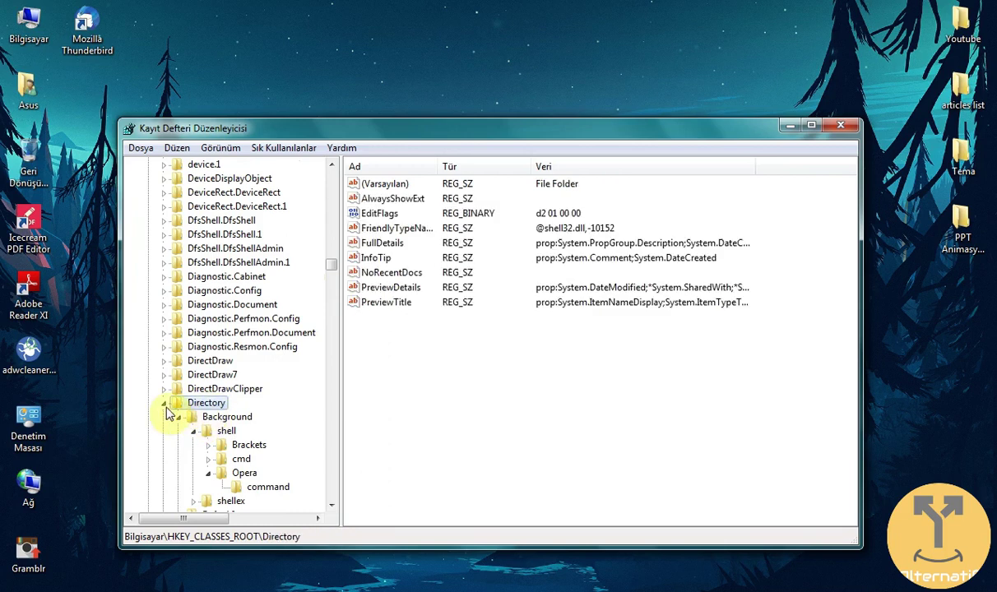
click(164, 403)
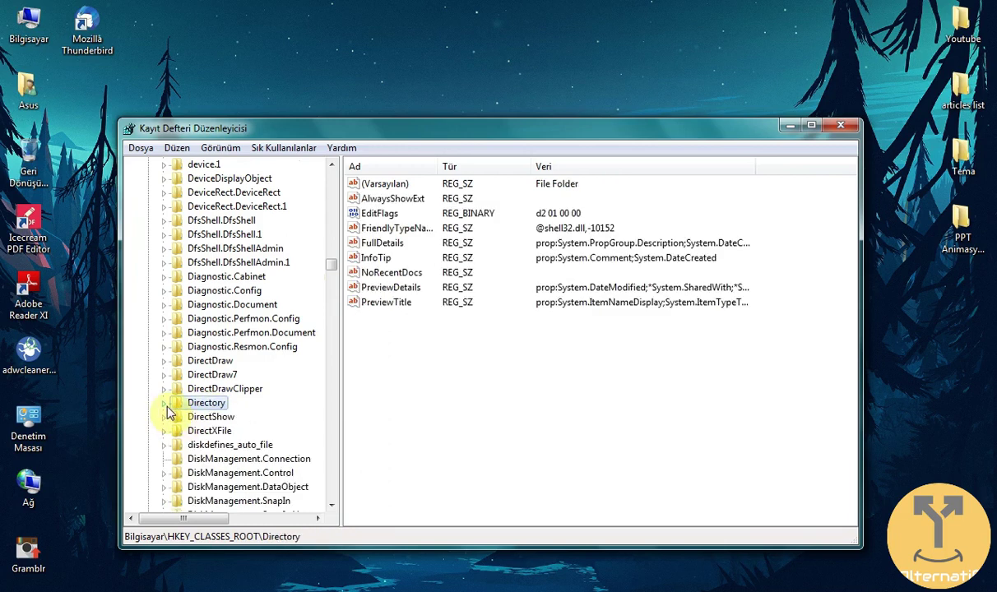
click(166, 403)
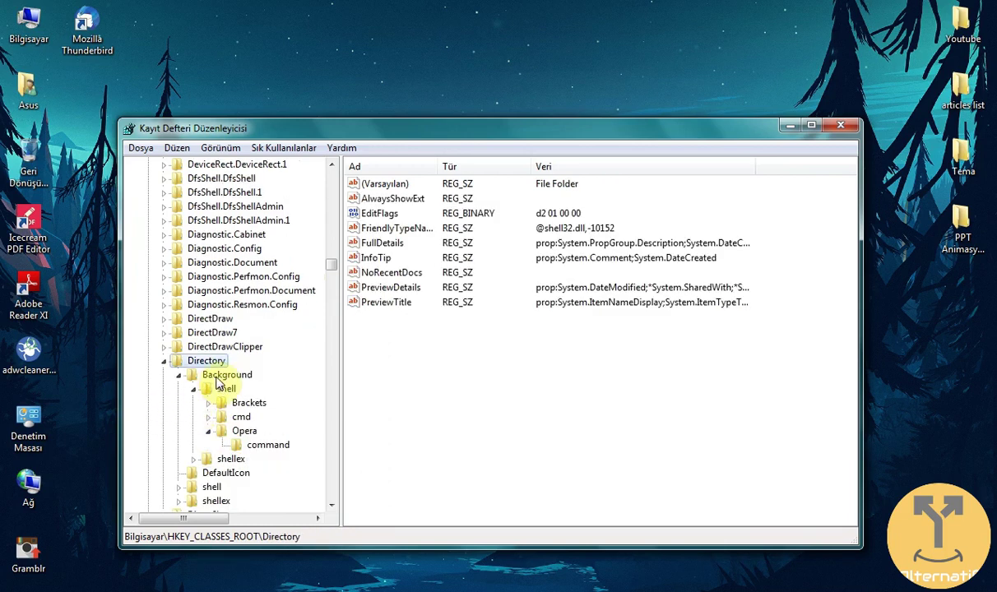
- Select the shell key under Directory\Background and collapse its Opera subkey
click(218, 376)
click(224, 390)
click(208, 431)
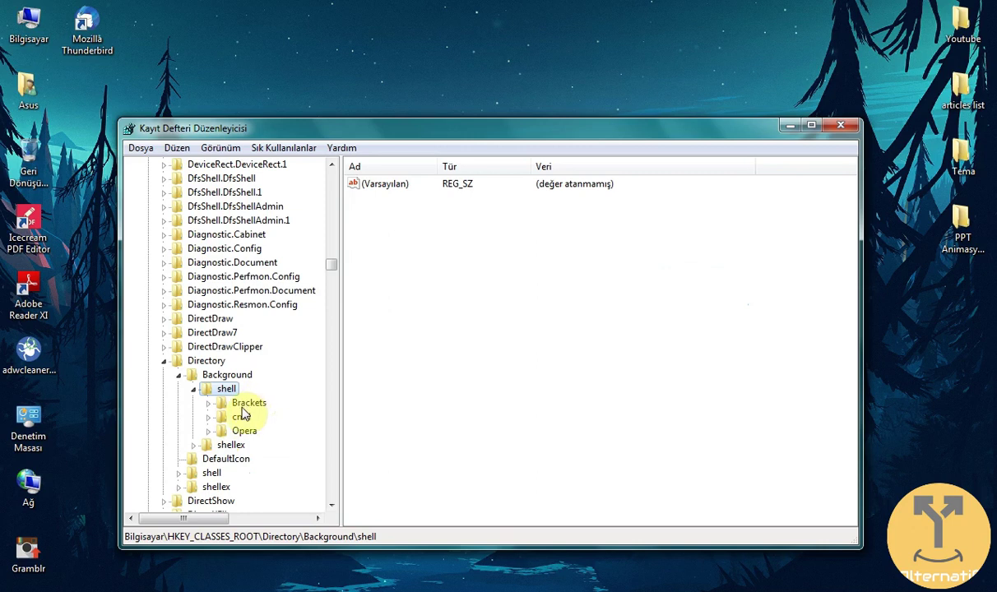
- Delete the Opera key under Directory\Background\shell, checking the desktop's context menu before and after the deletion
right_click(409, 47)
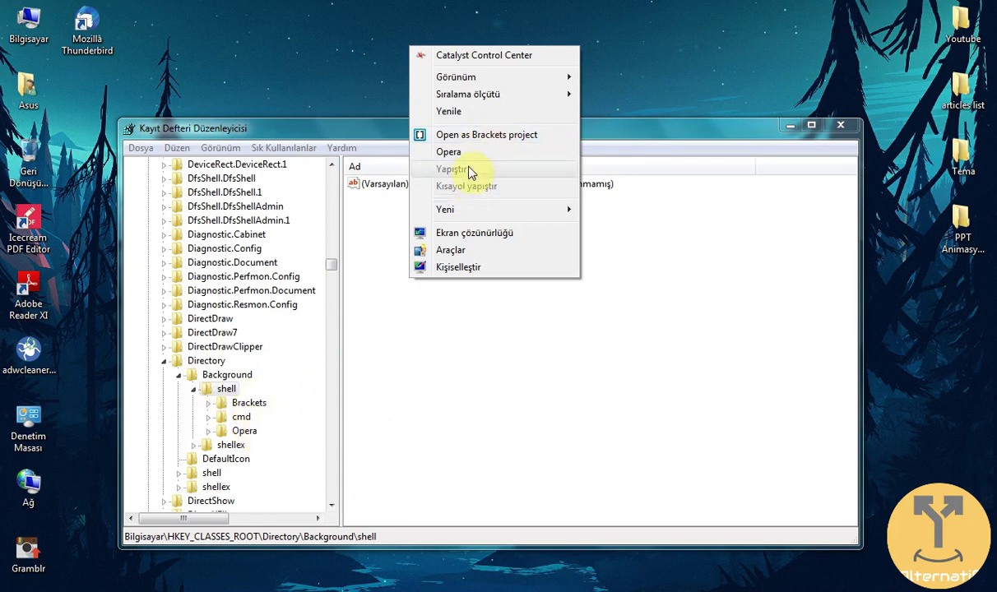
click(278, 432)
click(244, 431)
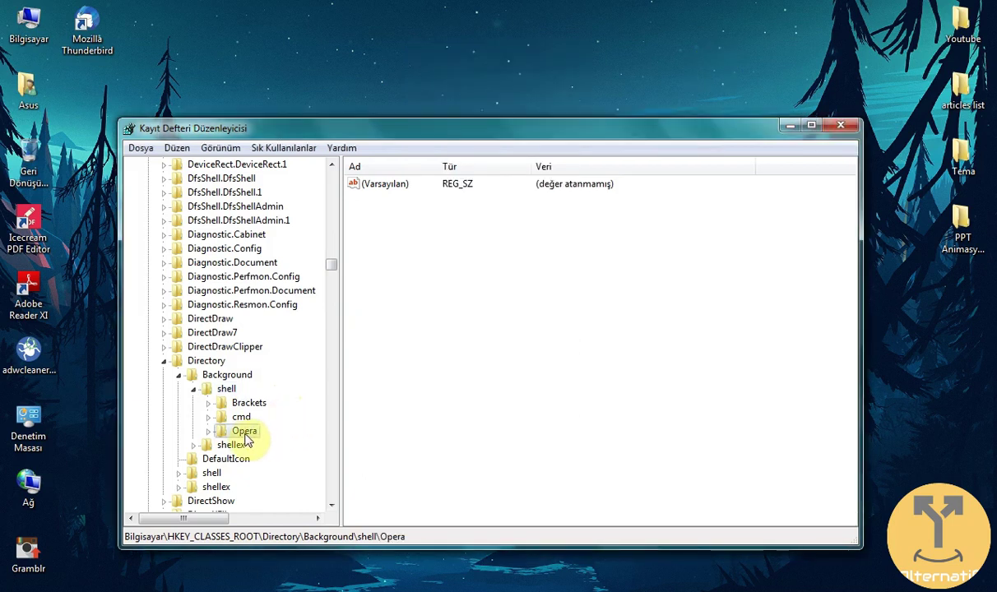
right_click(245, 439)
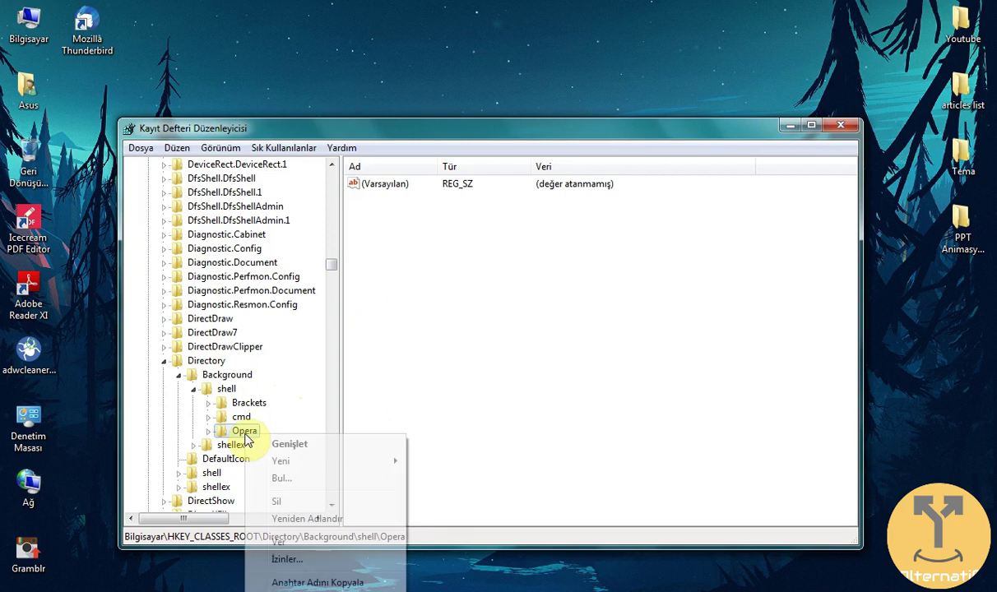
click(305, 502)
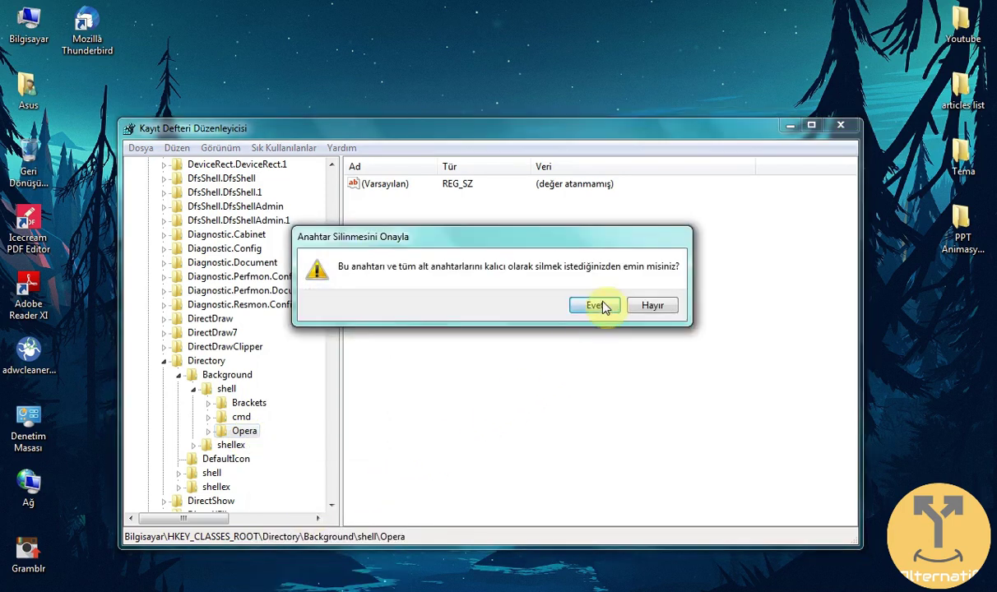
click(595, 305)
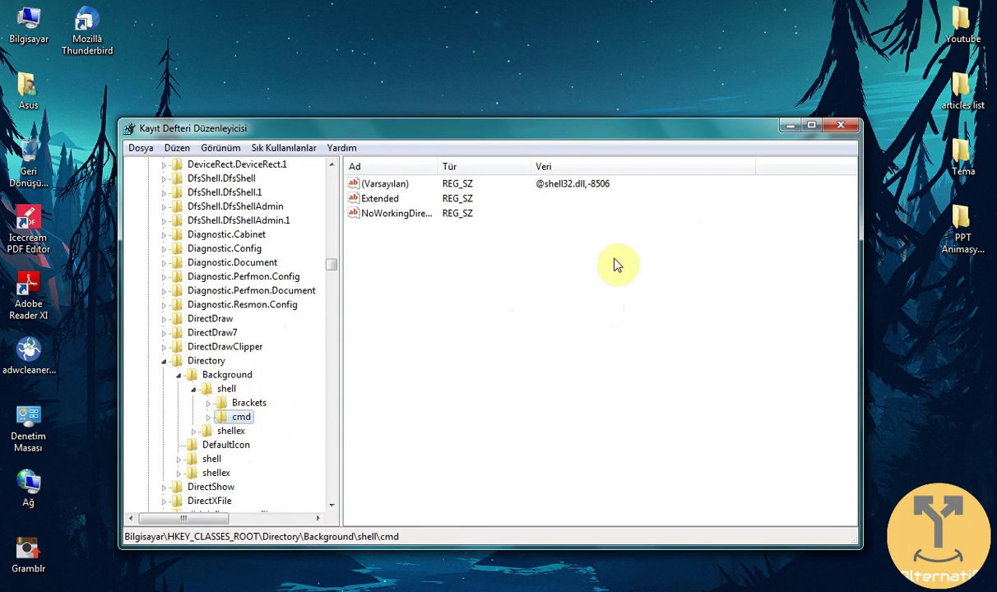
right_click(497, 53)
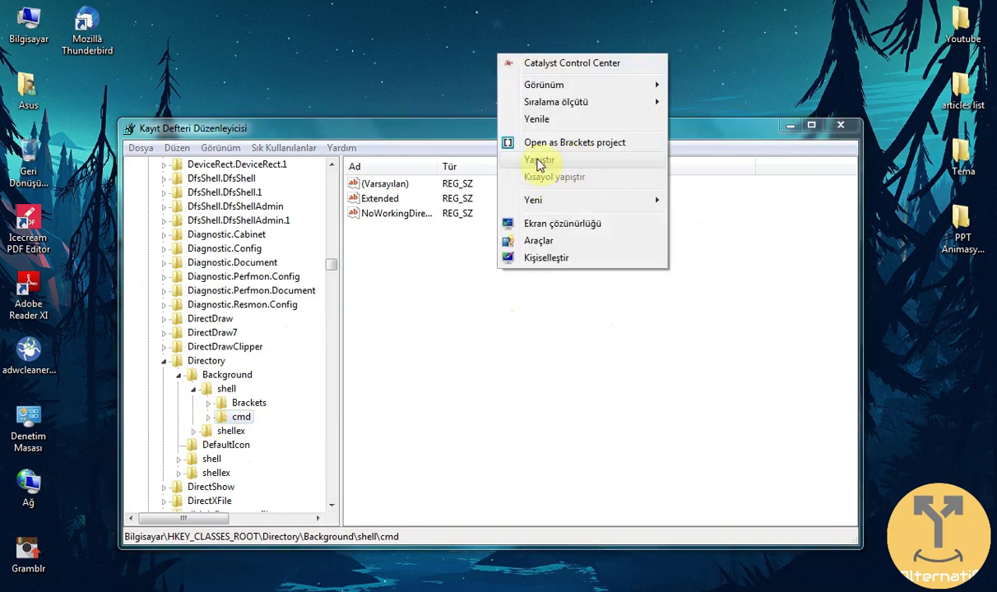
click(428, 64)
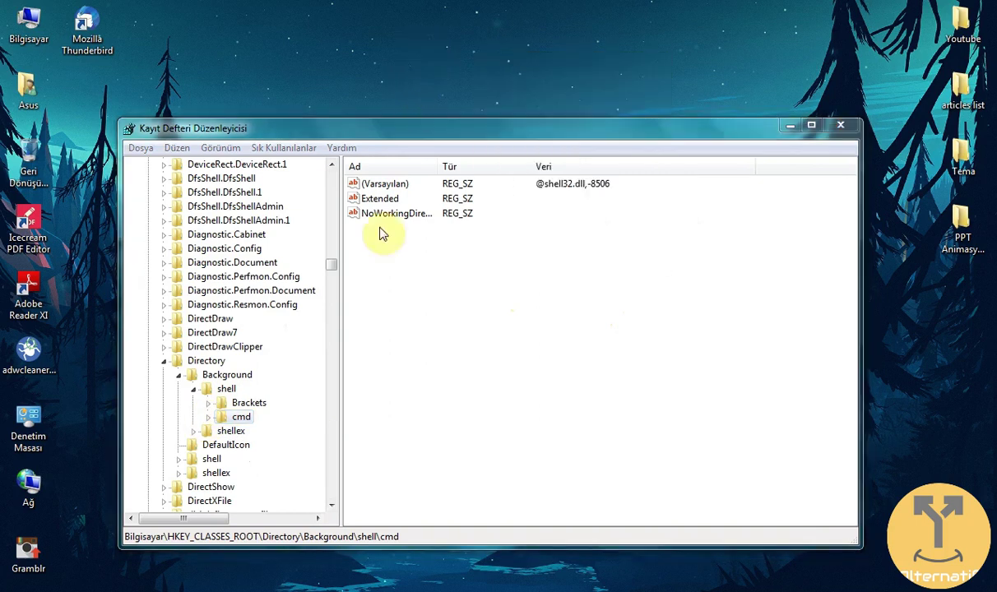
- Create a new key named Mozilla under Directory\Background\shell
click(192, 389)
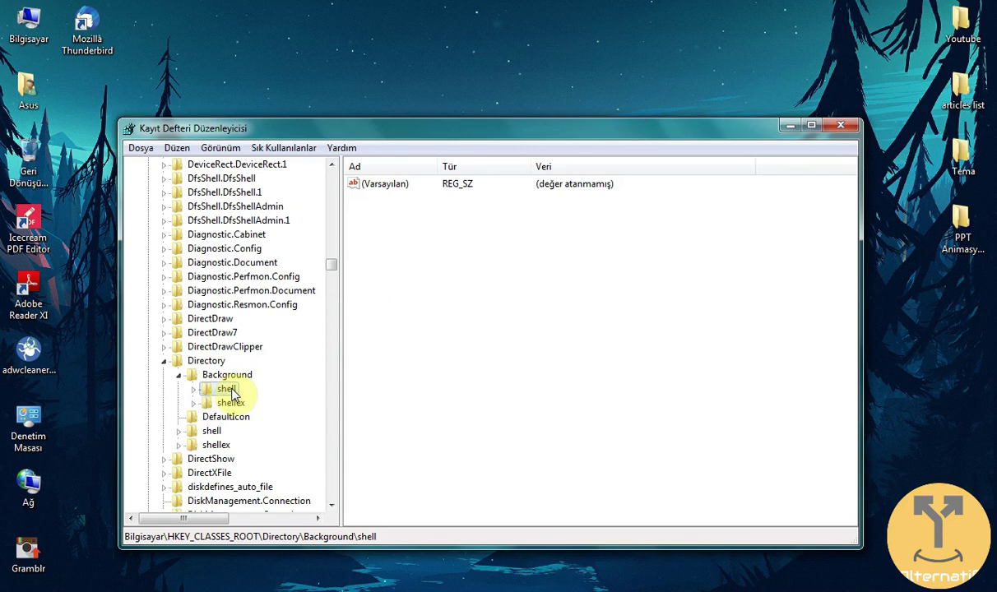
right_click(234, 393)
mouse_move(271, 415)
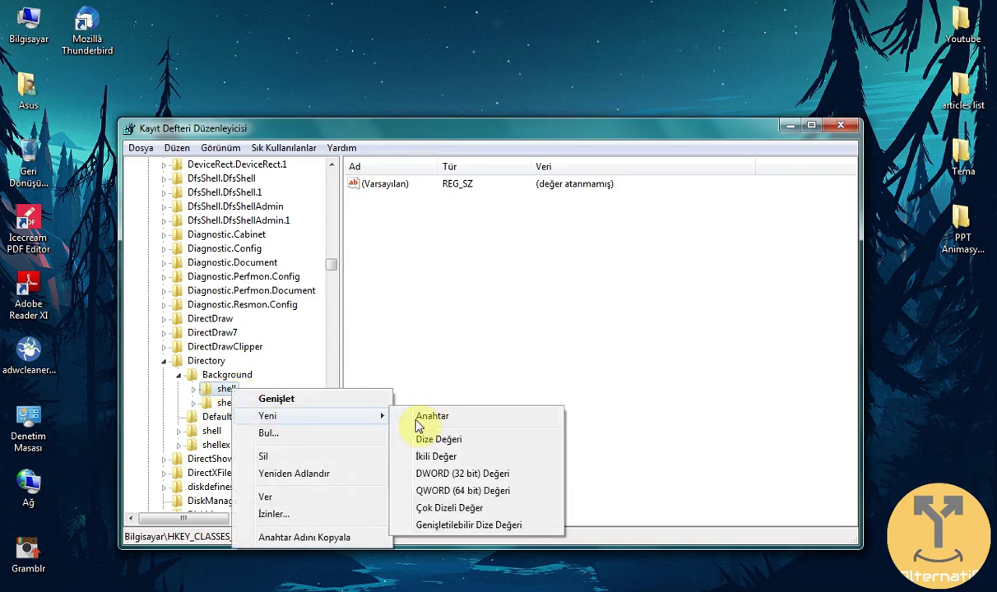
click(435, 416)
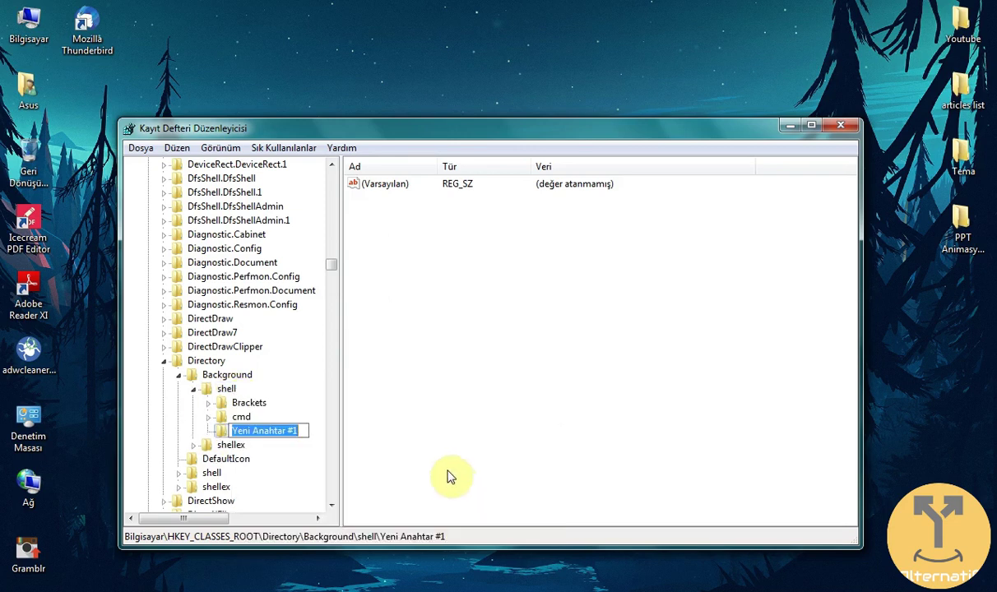
text(Mo)
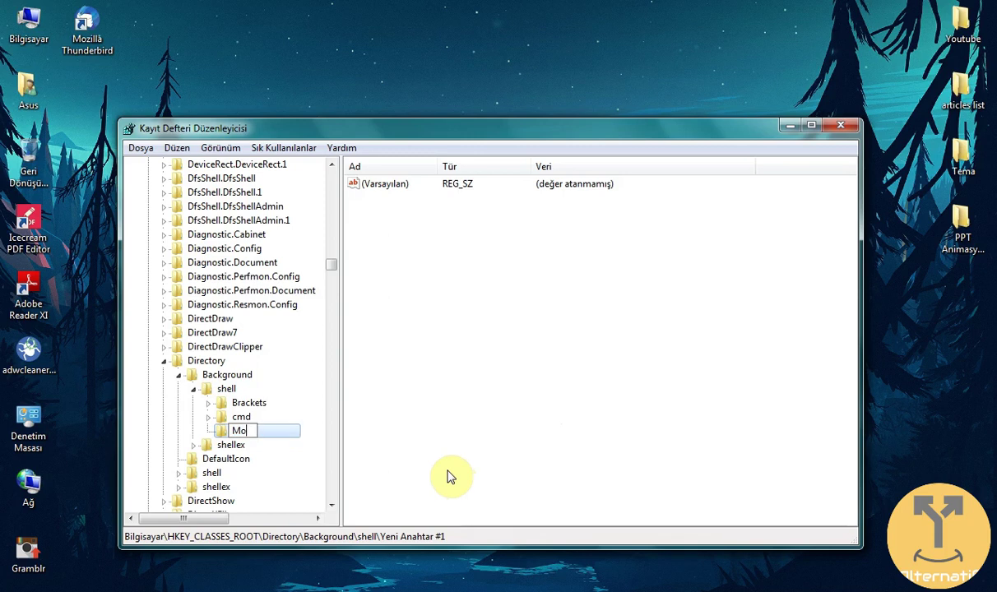
text(zilla)
key(Return)
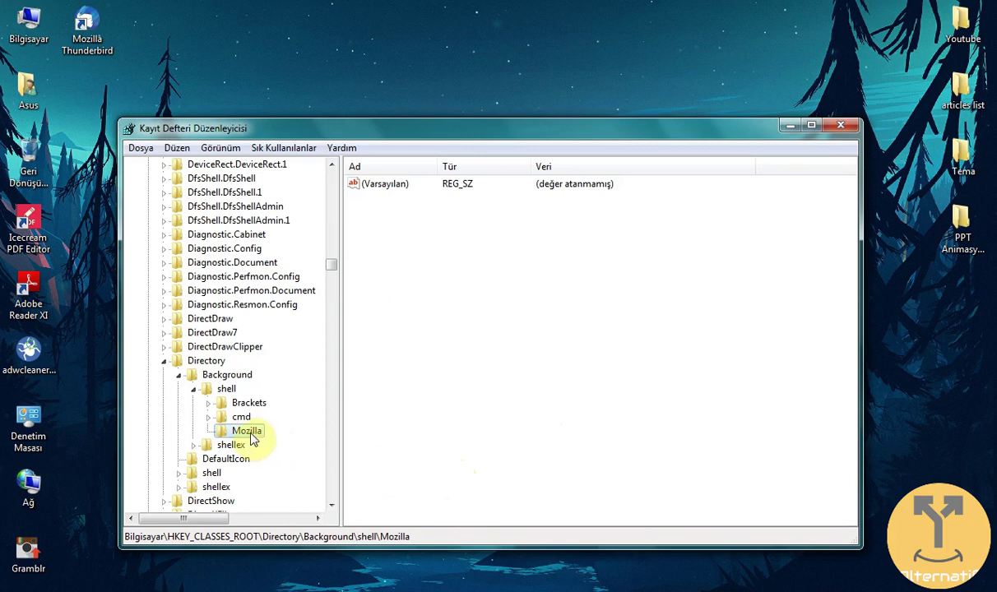
- Create a subkey named command under the Mozilla key in Directory\Background\shell
right_click(451, 286)
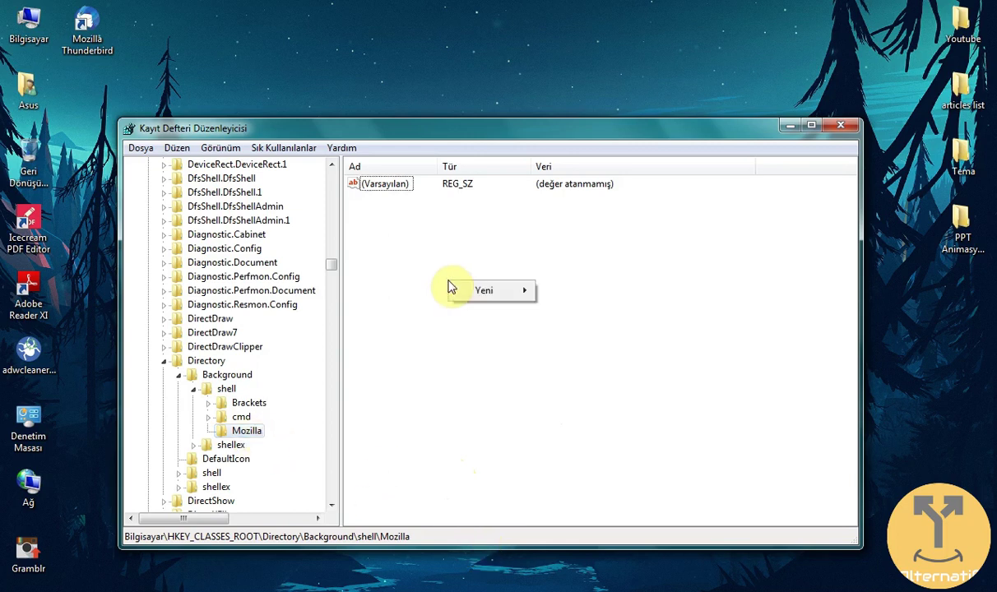
mouse_move(506, 293)
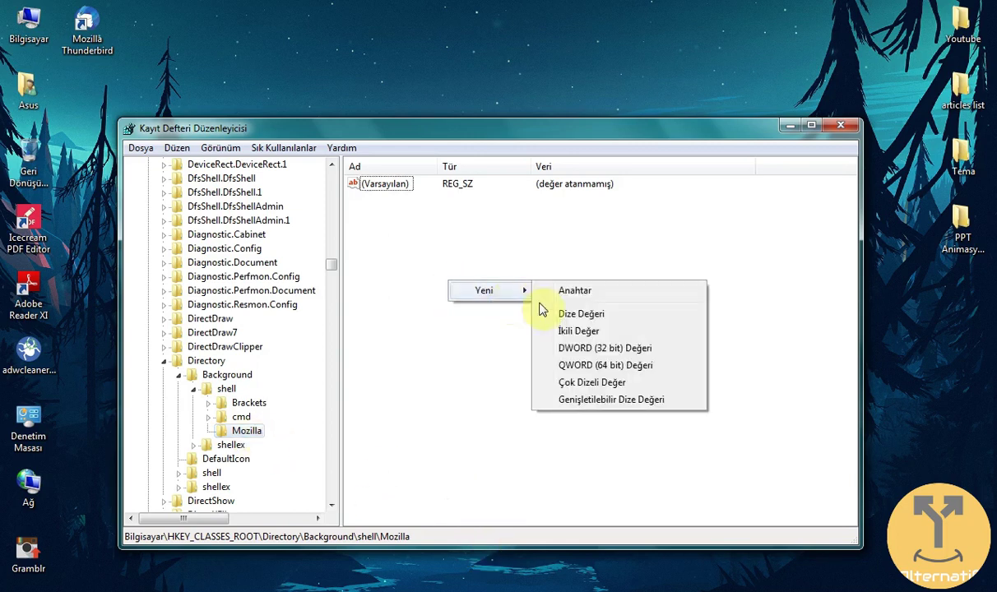
click(604, 299)
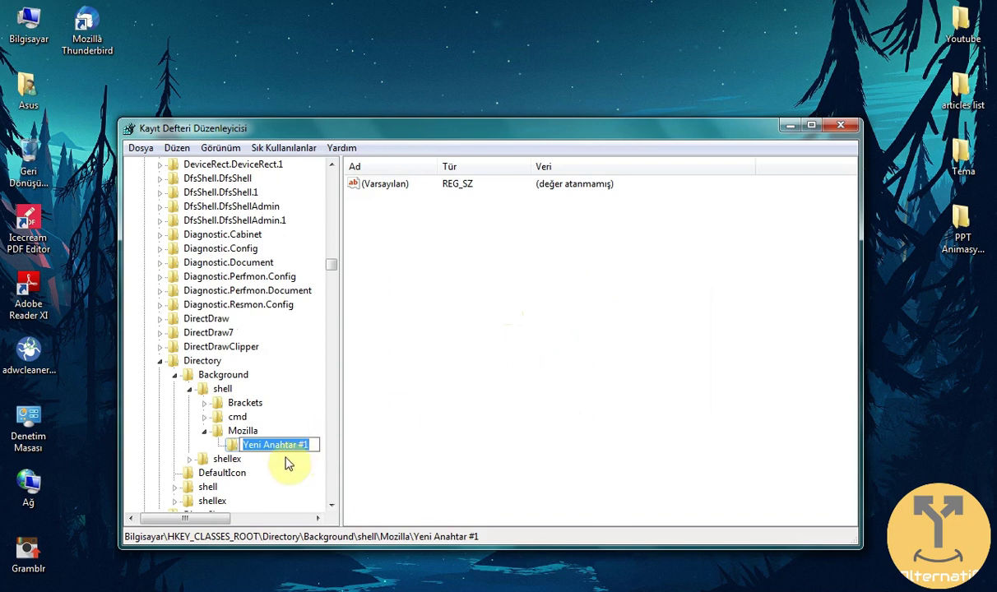
text(command)
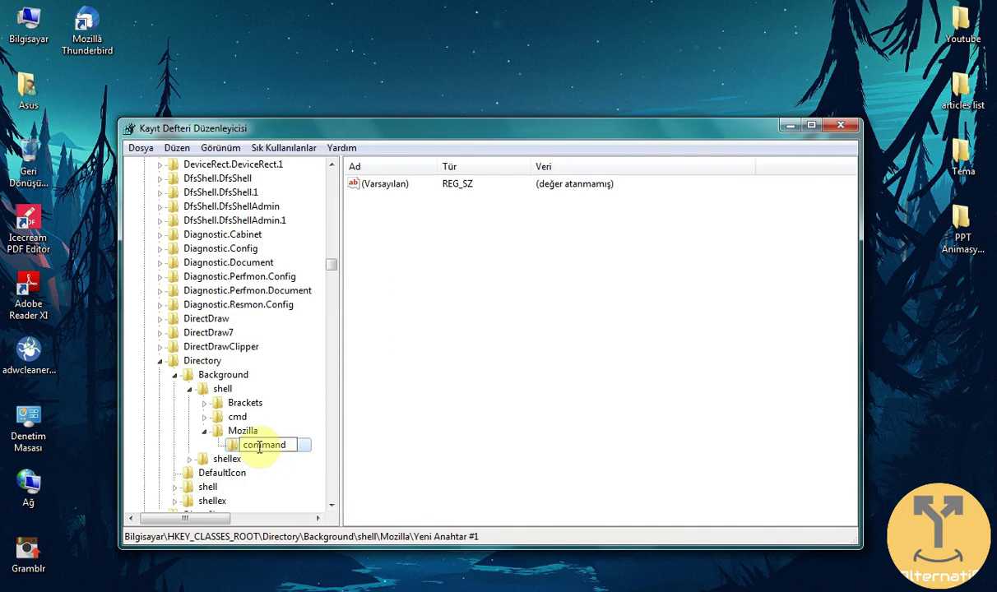
key(Return)
click(483, 297)
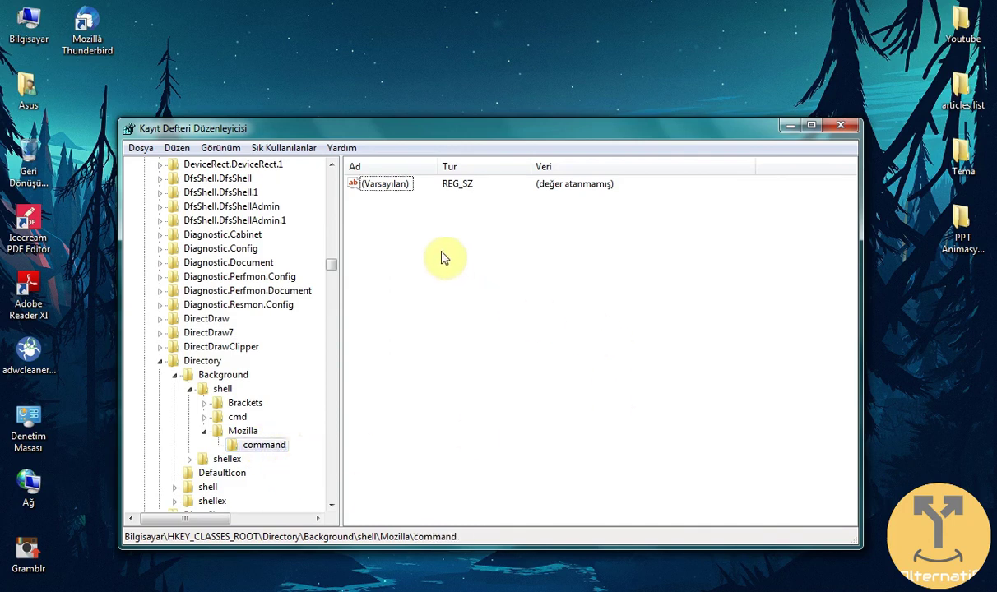
- Open the (Varsayılan) string value of the Mozilla\command key for editing
double_click(393, 186)
click(409, 298)
click(267, 445)
click(526, 325)
click(395, 186)
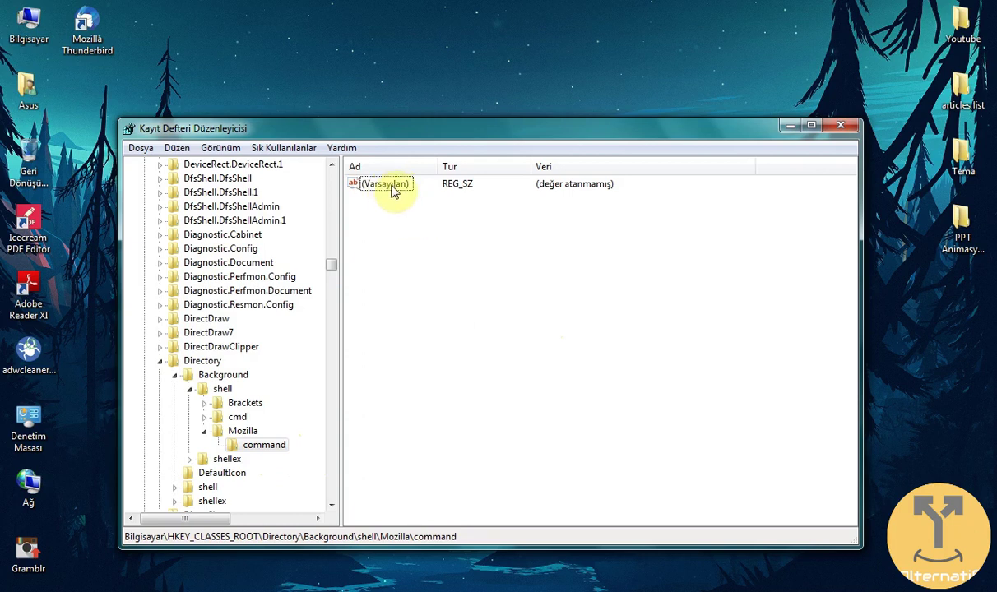
double_click(393, 187)
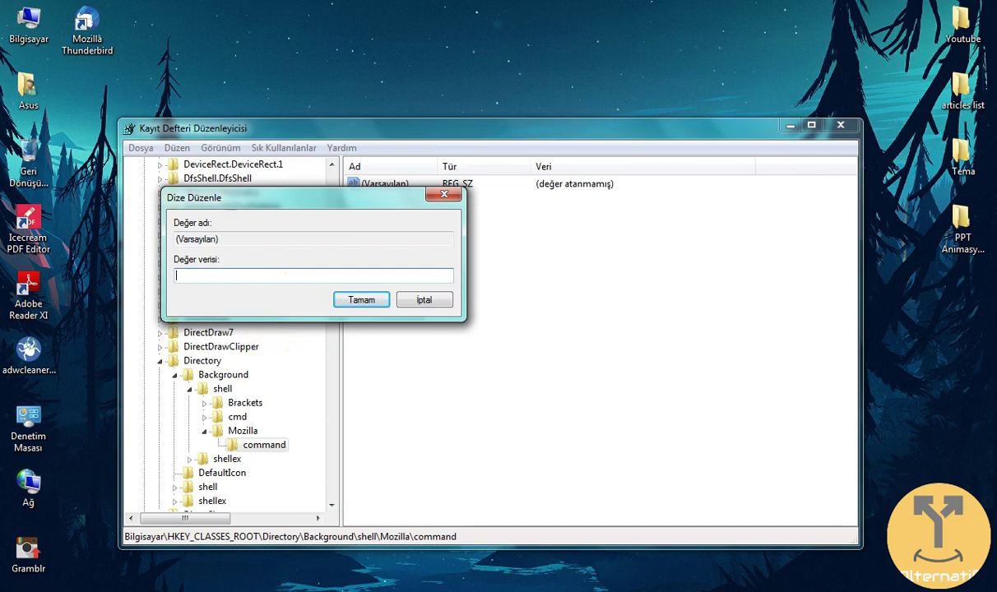
- Search the installed programs for Firefox and open the shortcut's file location
key(super)
click(62, 574)
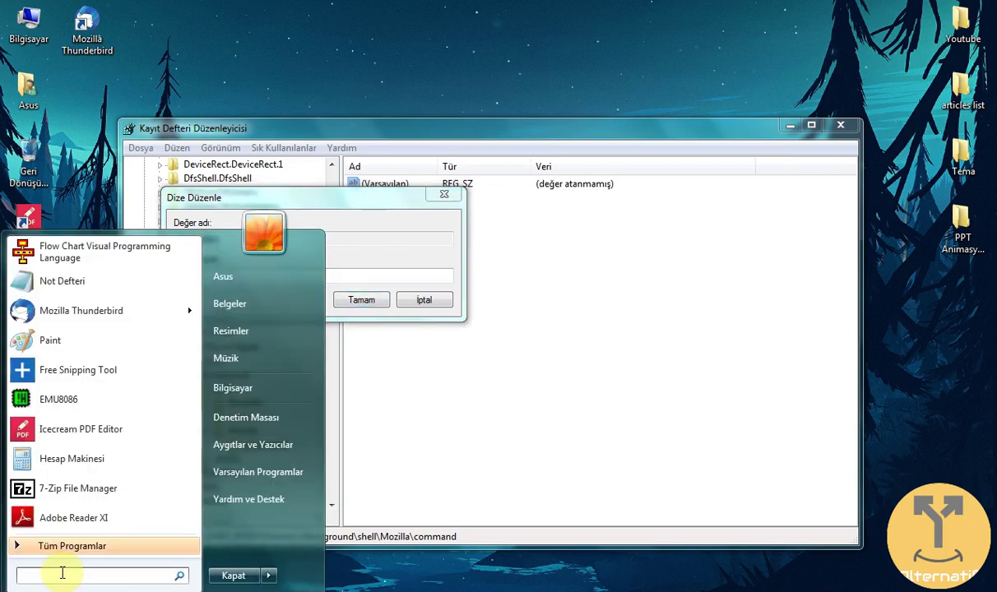
text(mozi)
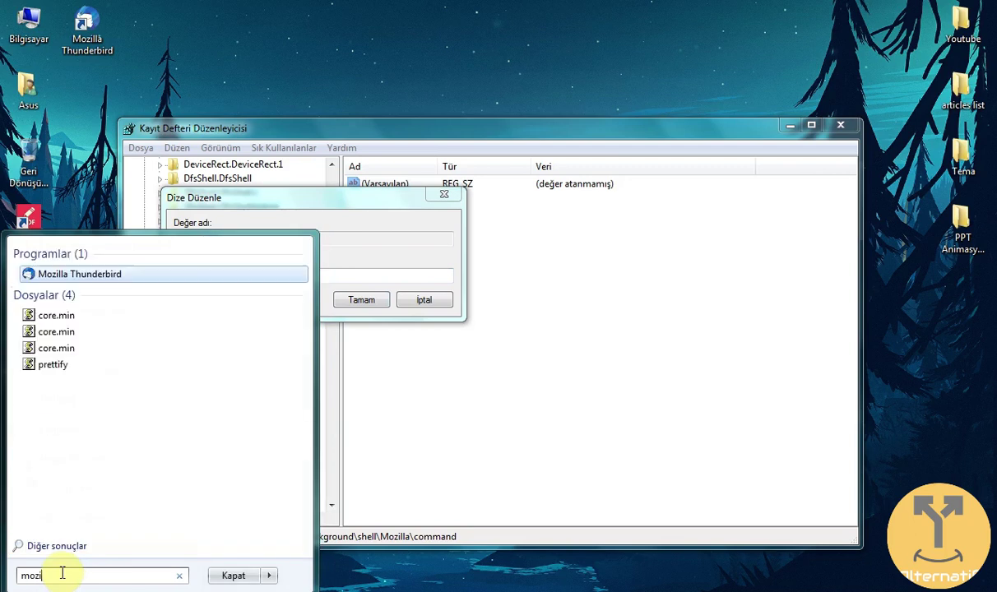
key(BackSpace)
key(BackSpace)
key(BackSpace)
text(fi)
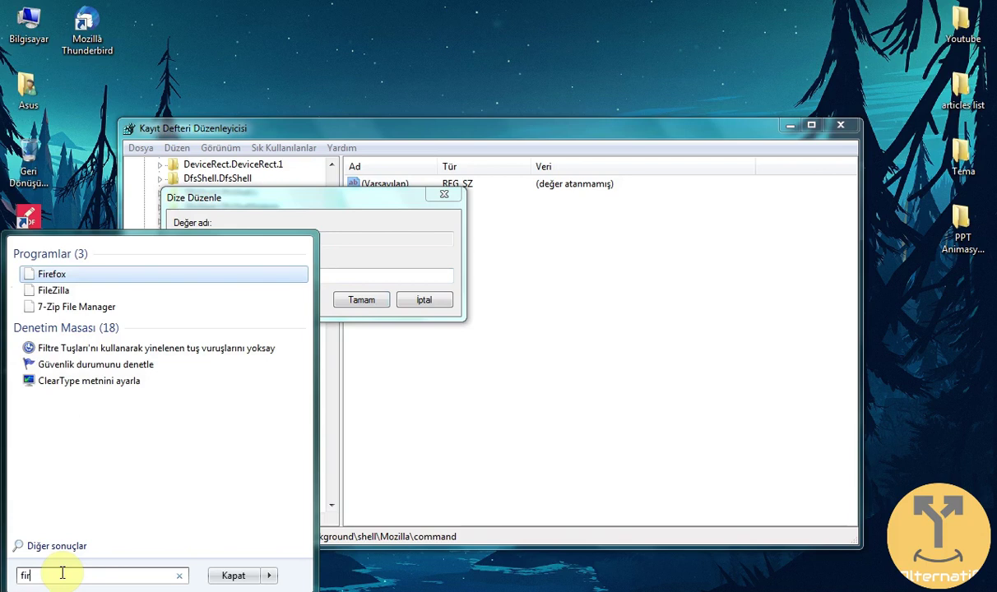
text(r)
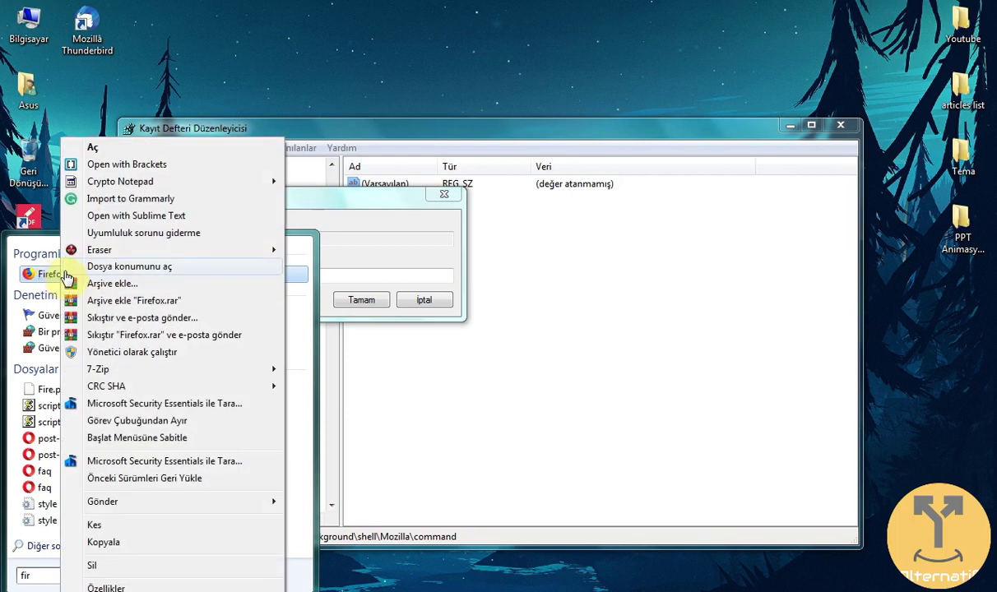
click(234, 267)
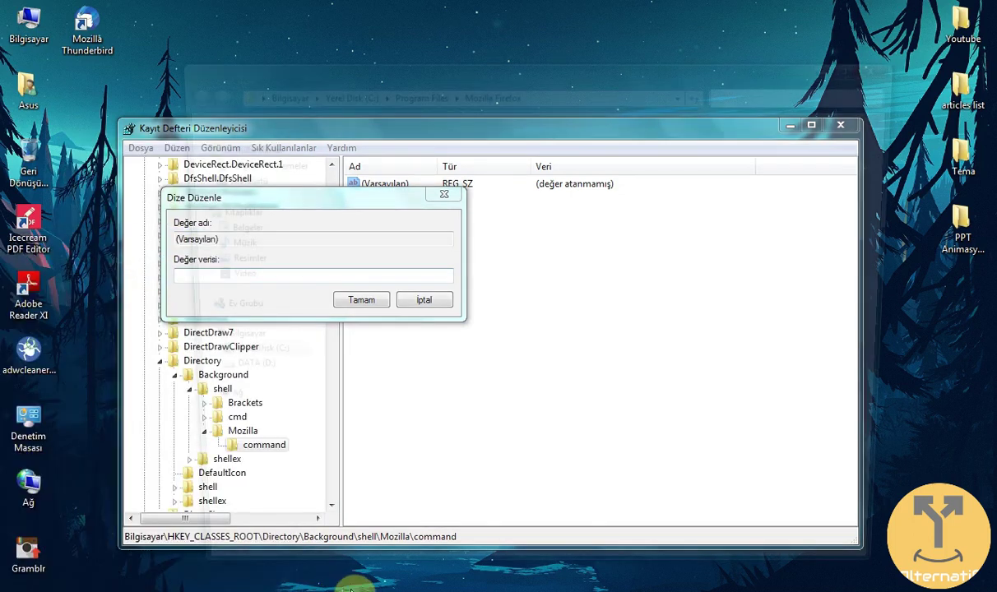
- Copy the full path of the firefox application in the Mozilla Firefox folder and close the folder window
scroll(667, 382, down, 7)
scroll(436, 193, up, 2)
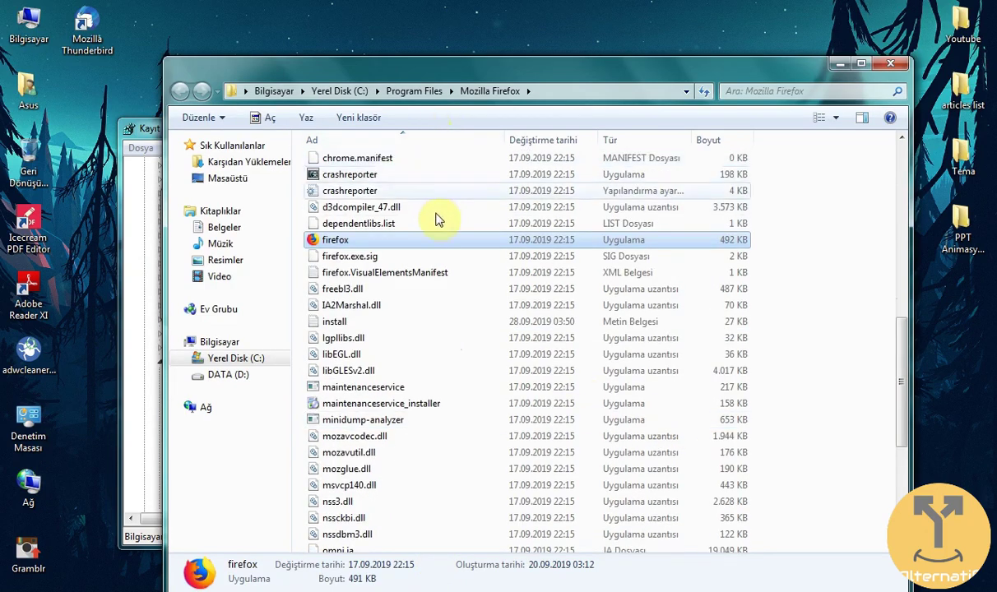
double_click(362, 288)
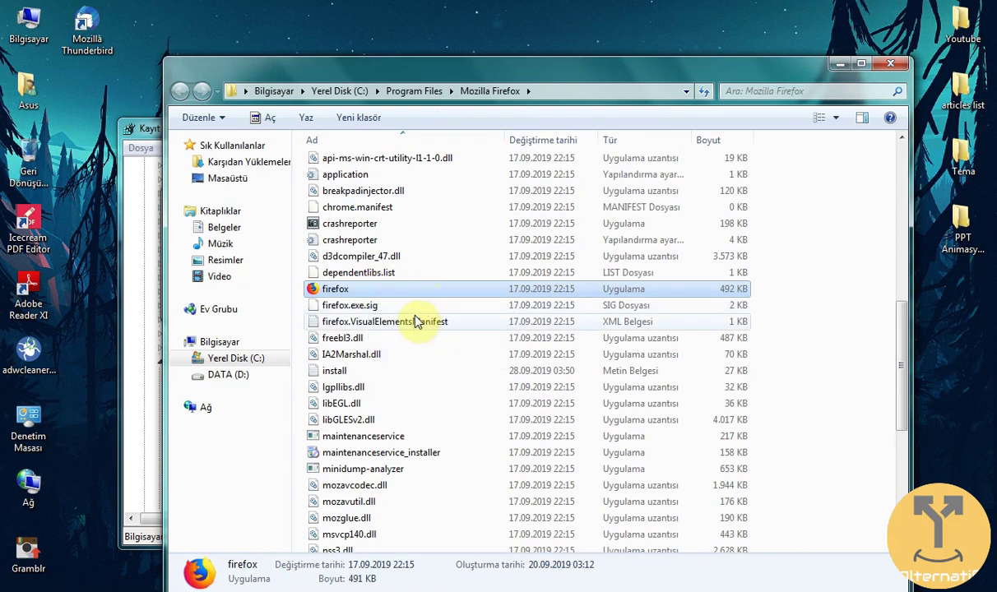
double_click(353, 291)
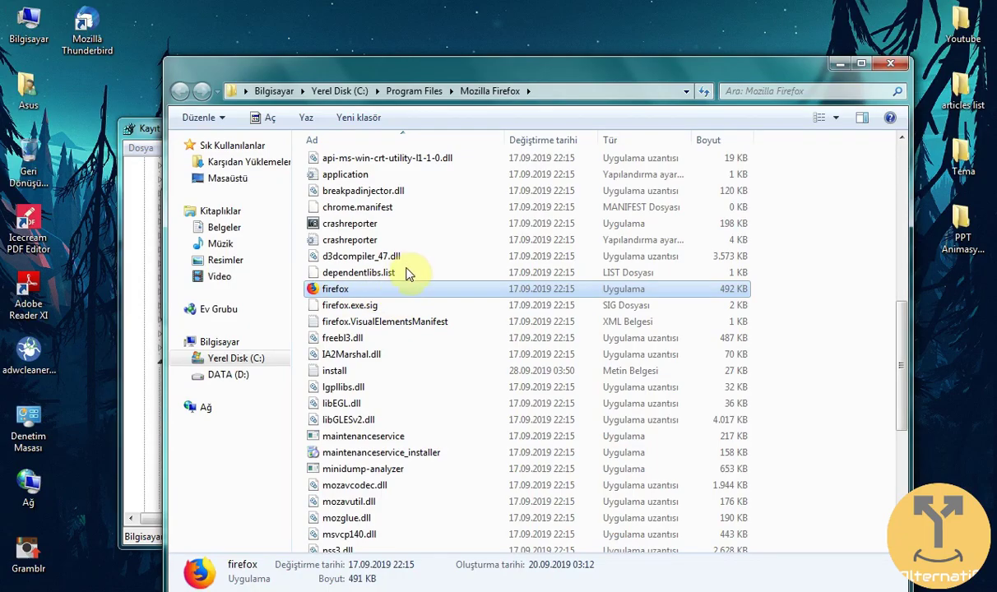
click(408, 274)
click(409, 288)
mouse_move(414, 291)
right_click(367, 294)
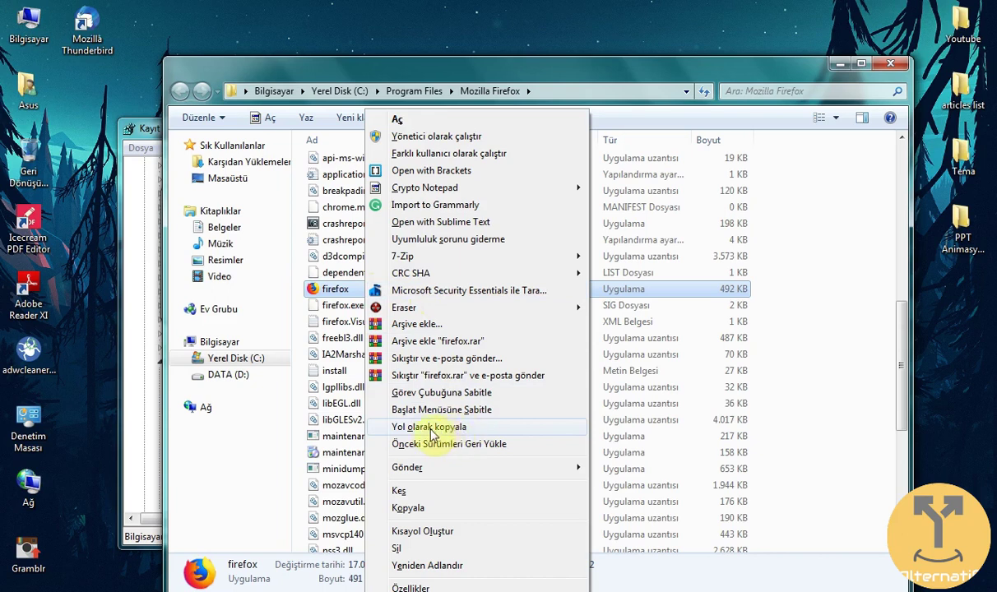
click(449, 436)
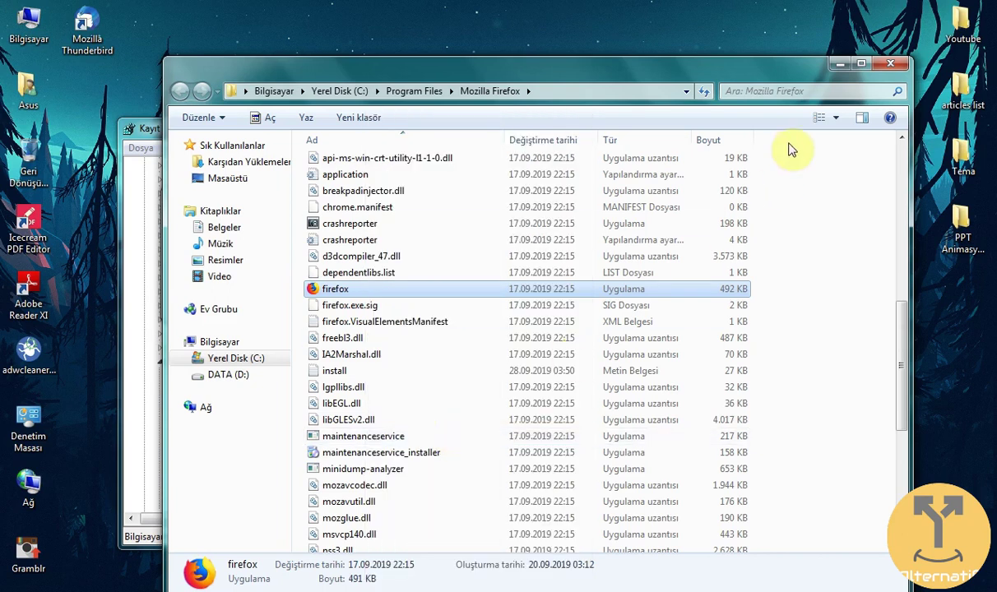
click(895, 68)
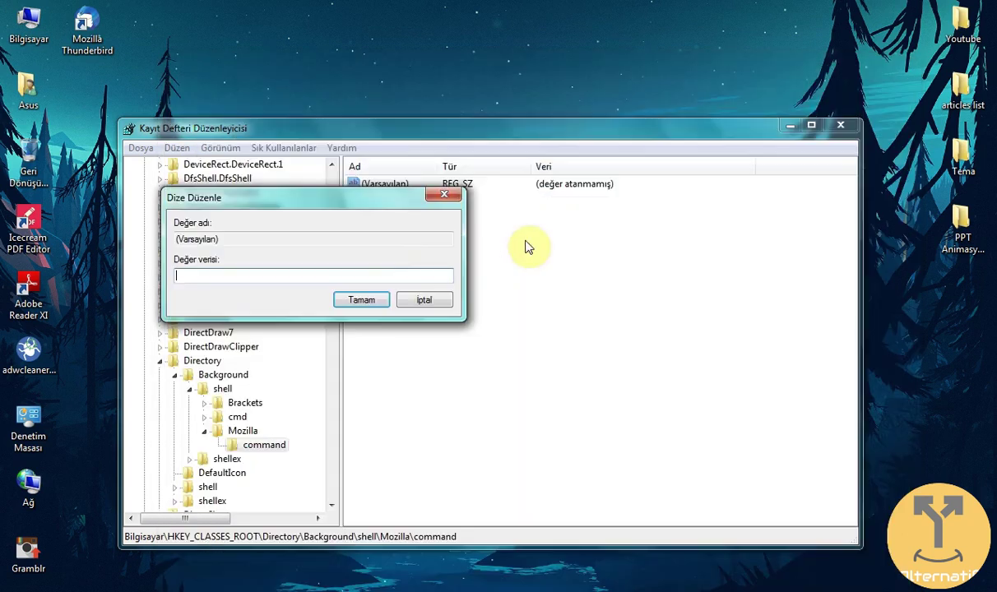
- Set the command key's (Varsayılan) value data to "C:\Program Files\Mozilla Firefox\firefox.exe" by pasting the copied path
right_click(402, 274)
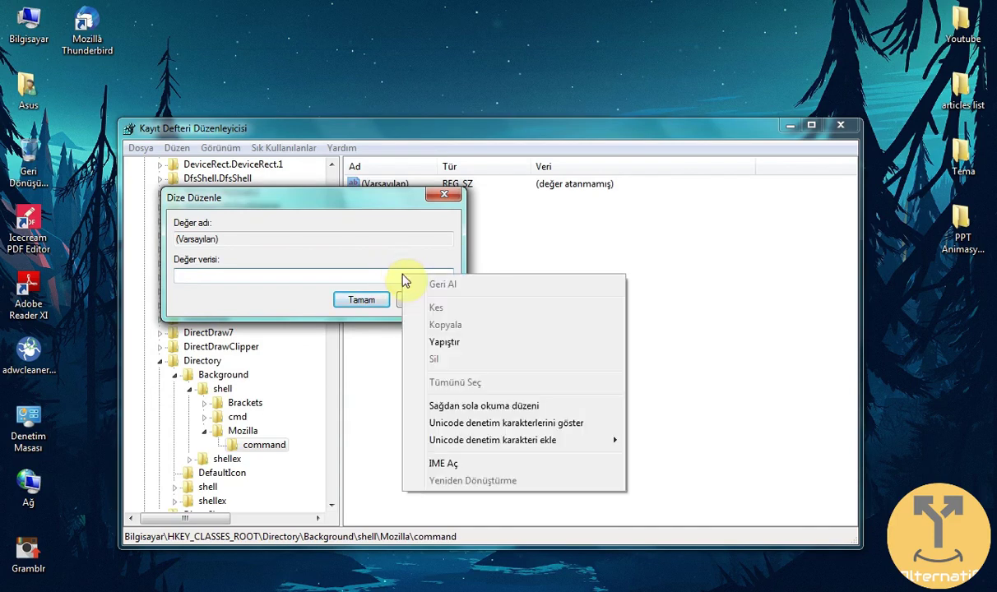
text("C:\Program Files\Mozilla Firefox\firefox.exe")
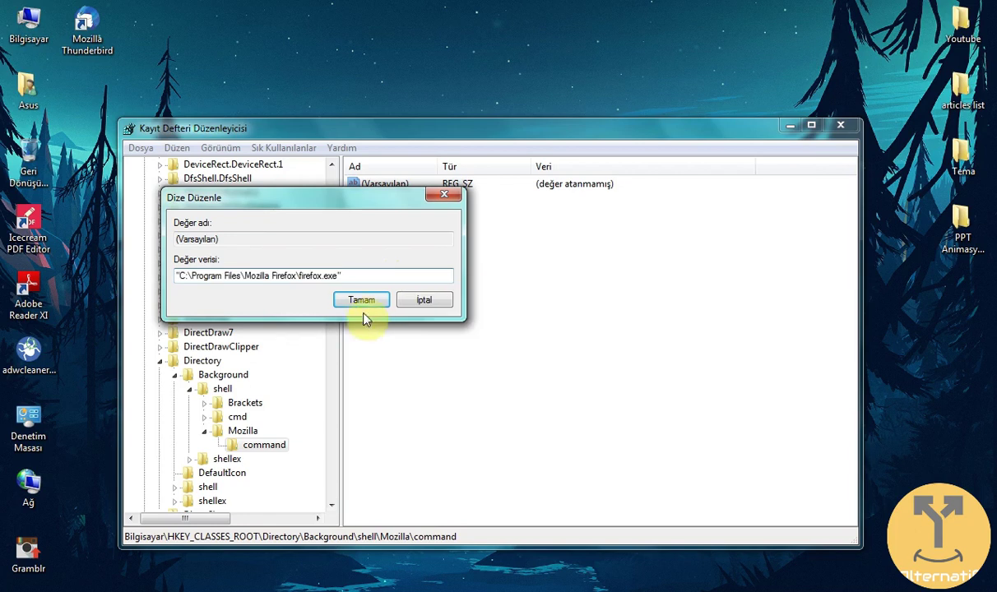
click(362, 300)
click(504, 248)
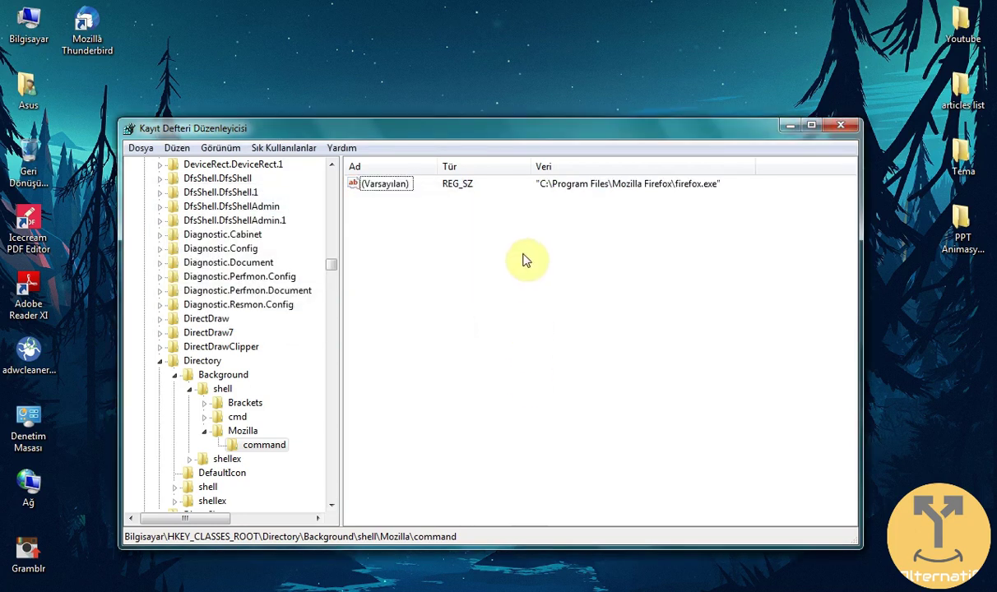
- Check the desktop's context menu for the Mozilla entry before and after closing the registry editor
right_click(557, 51)
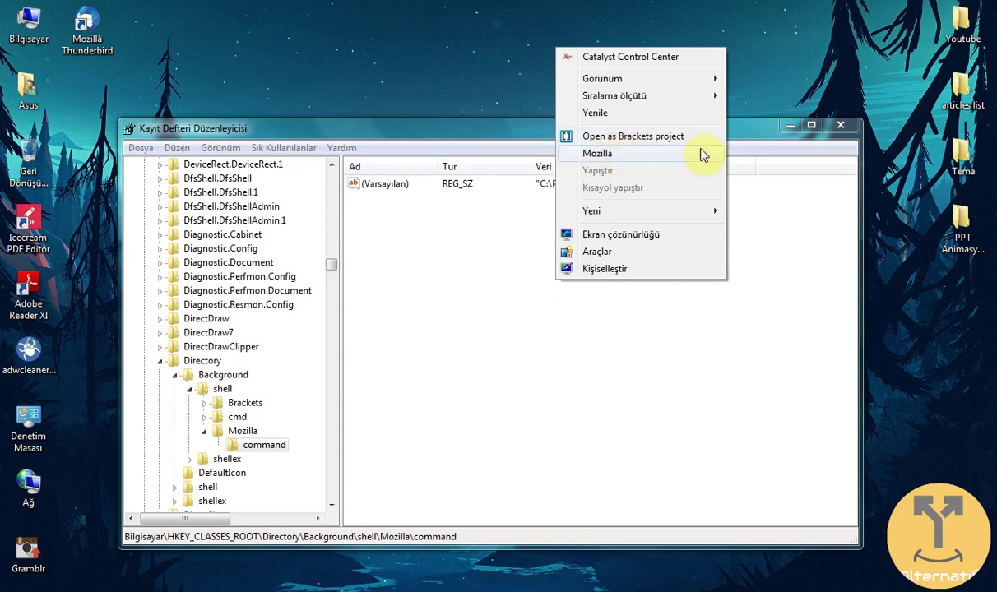
click(781, 245)
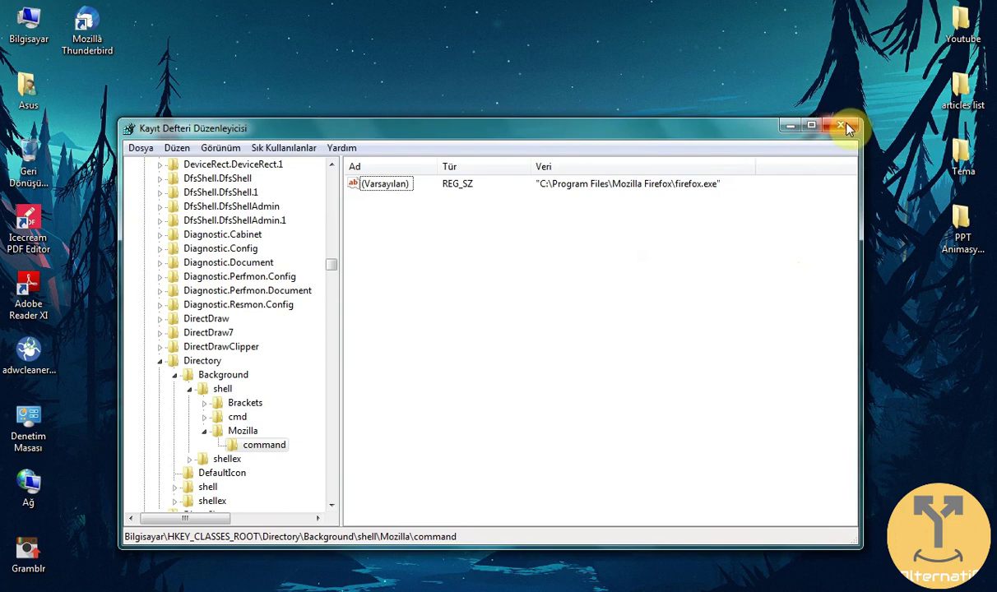
click(840, 127)
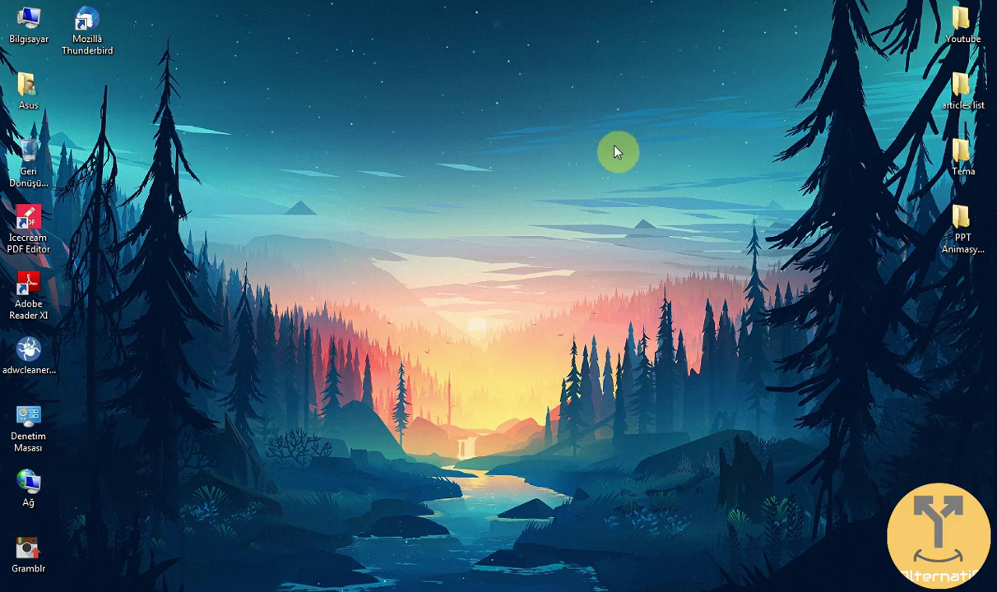
right_click(462, 141)
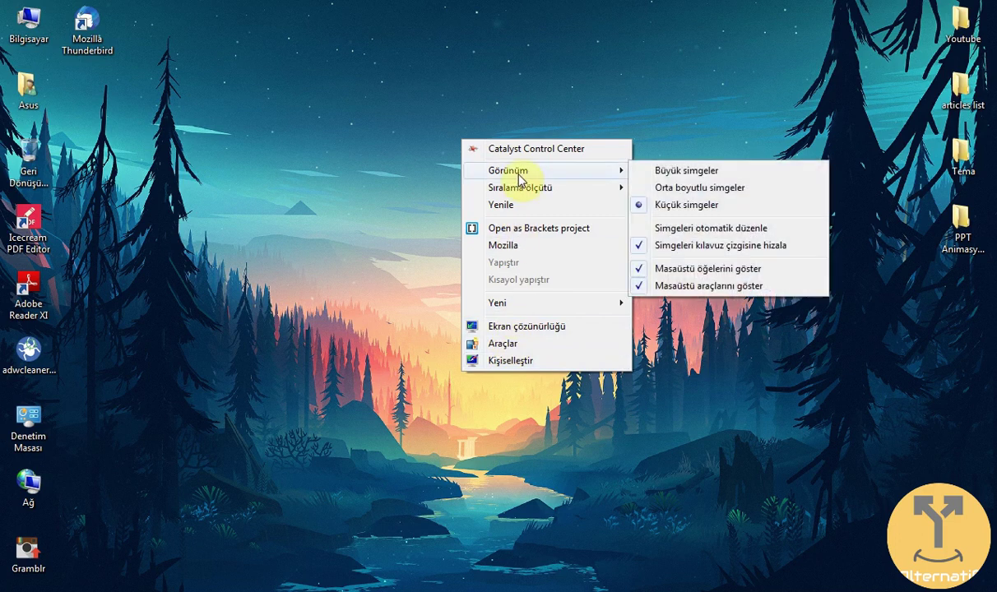
click(319, 207)
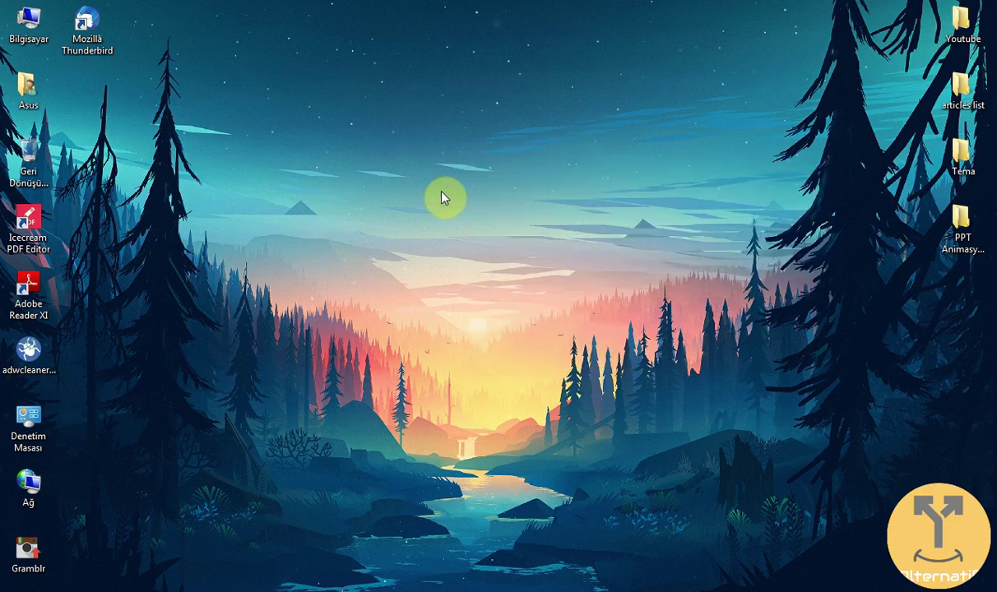